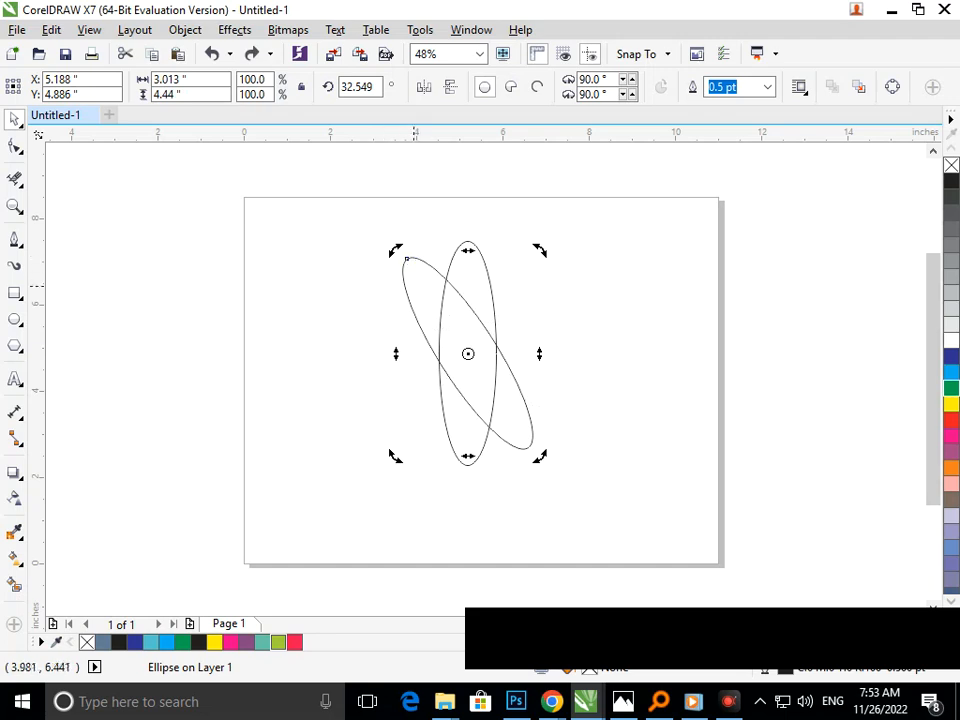
mouse_move(396, 252)
mouse_down()
mouse_move(381, 268)
mouse_move(390, 271)
mouse_up()
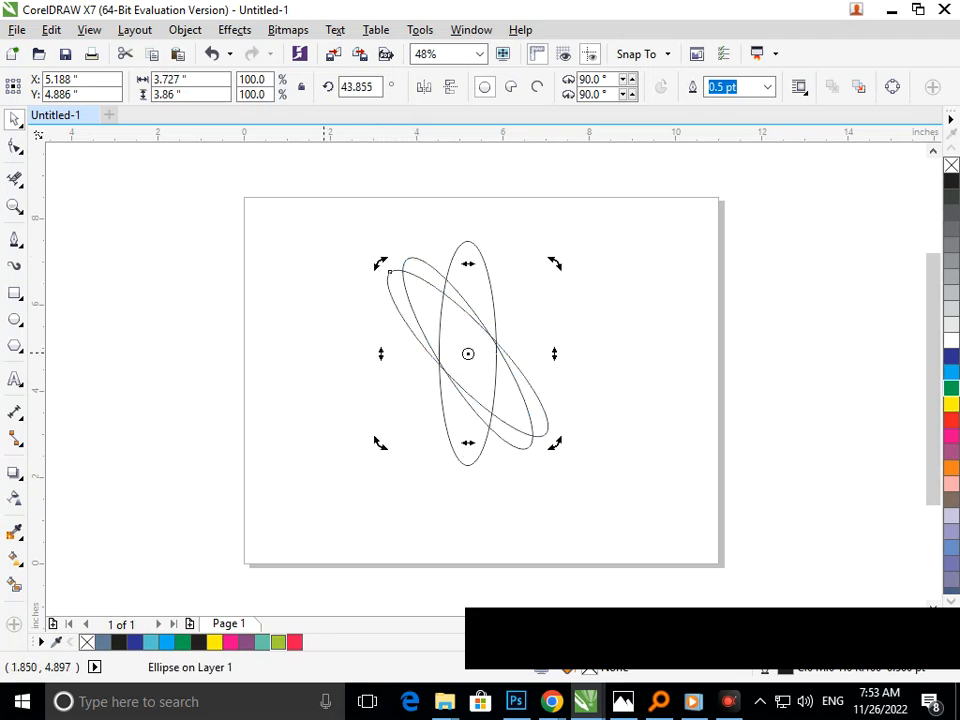
click(333, 353)
key(ctrl+z)
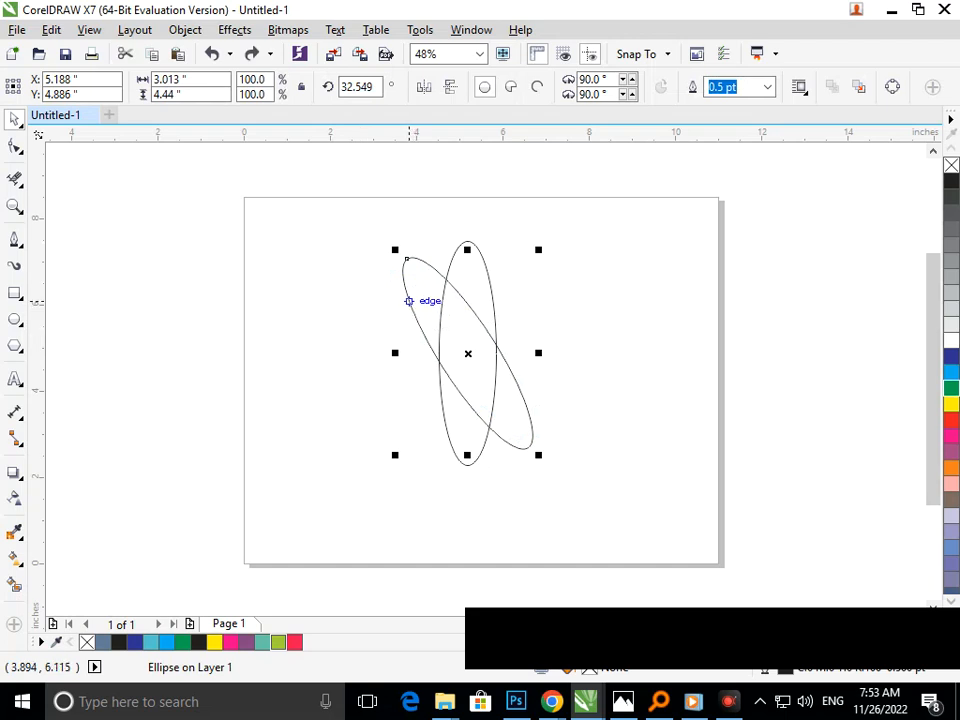
key(ctrl+z)
Duplicate the vertical ellipse rotated about 42° around its centre, then repeat the duplication to make a four-ellipse flower
click(455, 278)
drag(429, 235, 389, 306)
key(ctrl+r)
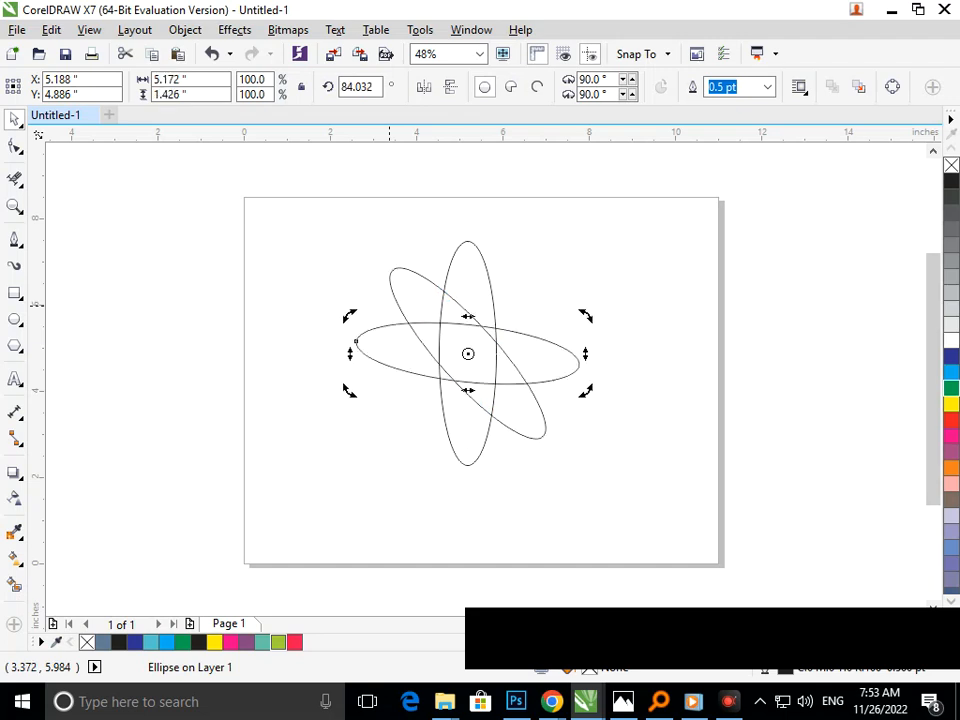
key(ctrl+r)
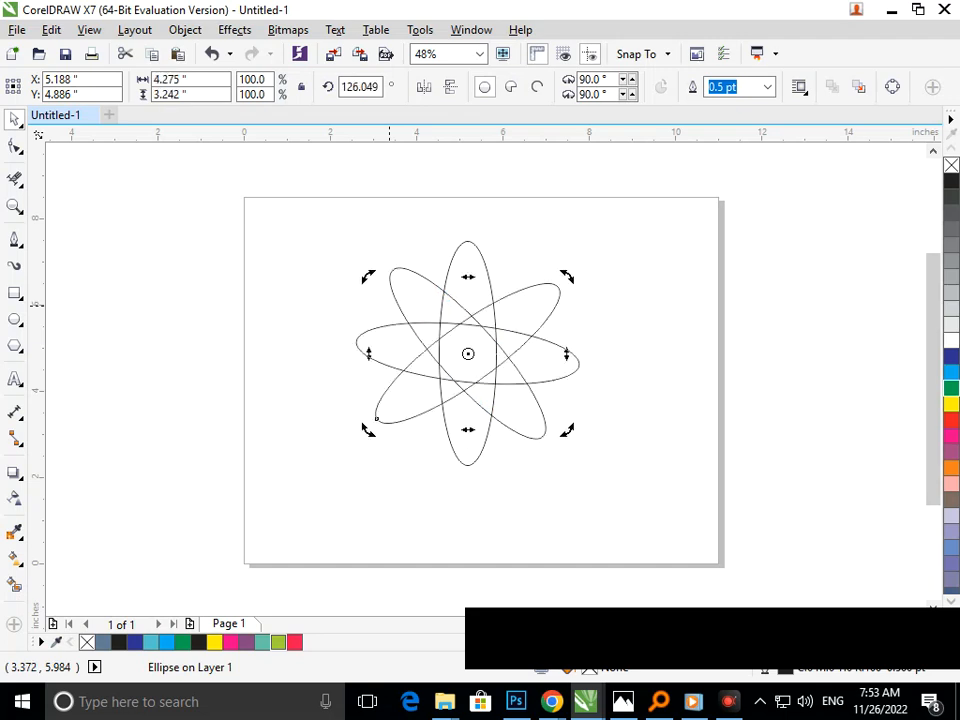
key(ctrl+r)
key(ctrl+z)
click(363, 478)
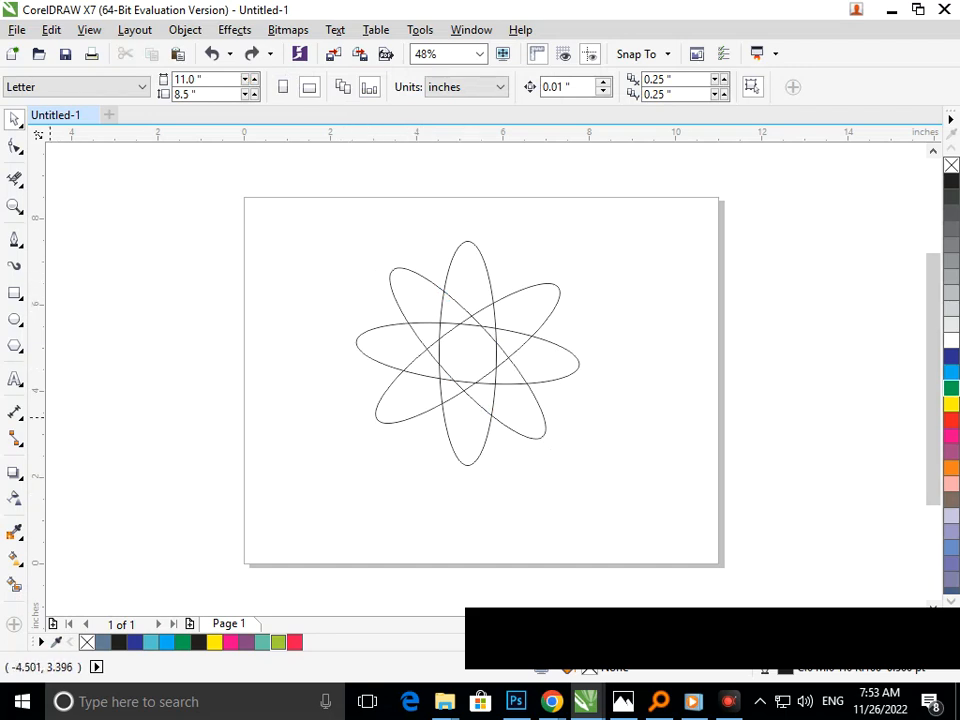
Smart-fill the sections of the flower's top petal with blue-grey and weld the outer tip section with the small inner corner section
click(15, 584)
click(463, 293)
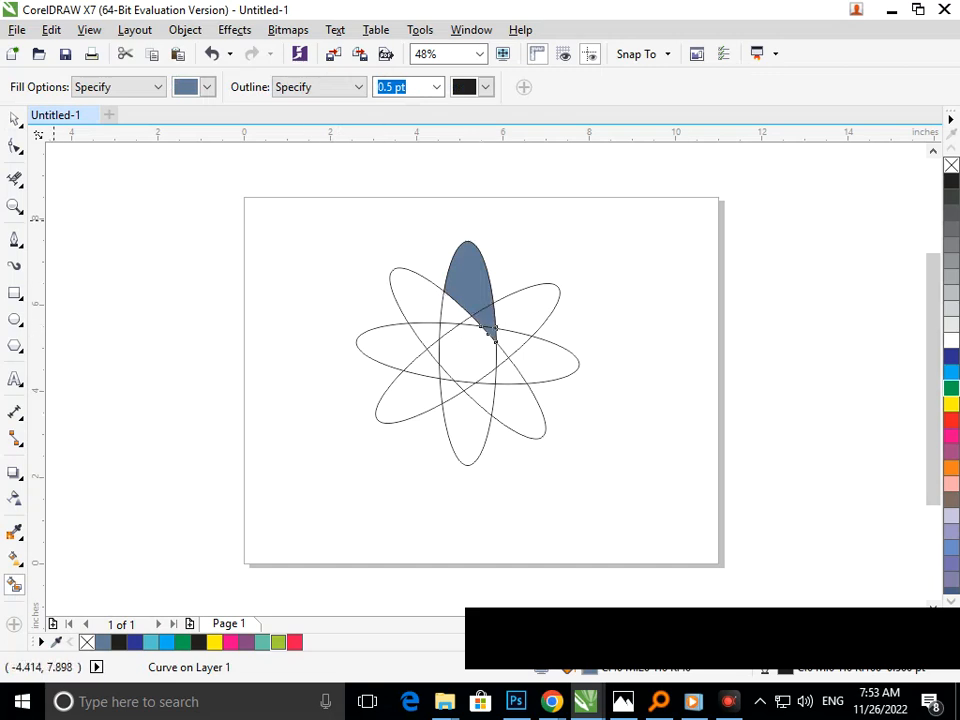
click(15, 119)
click(163, 343)
click(492, 322)
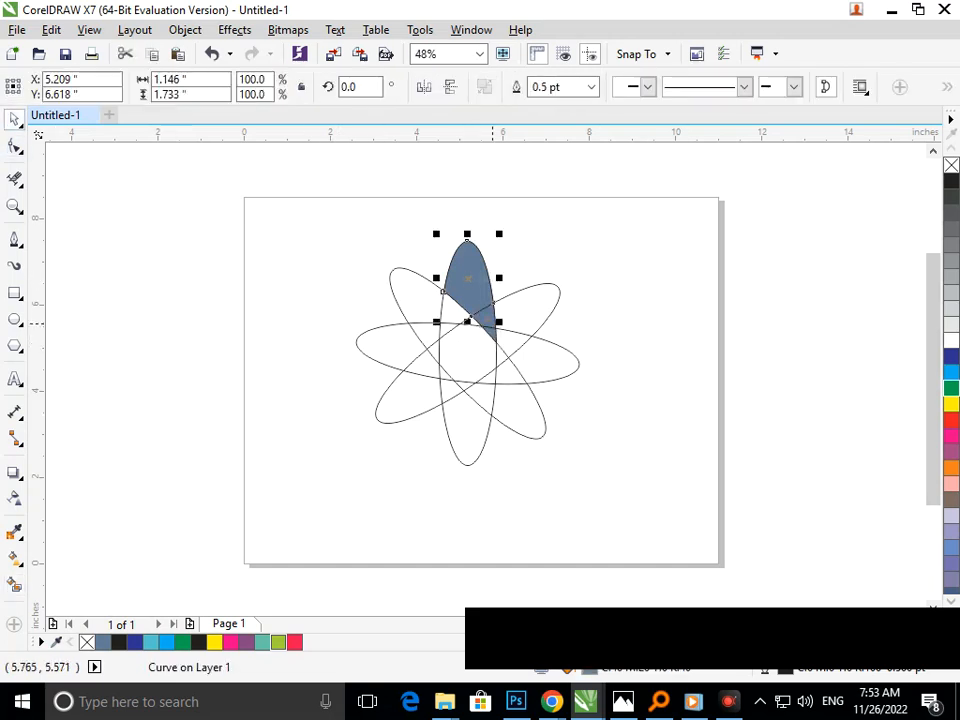
shift+click(493, 330)
shift+click(495, 328)
shift+click(495, 331)
click(518, 87)
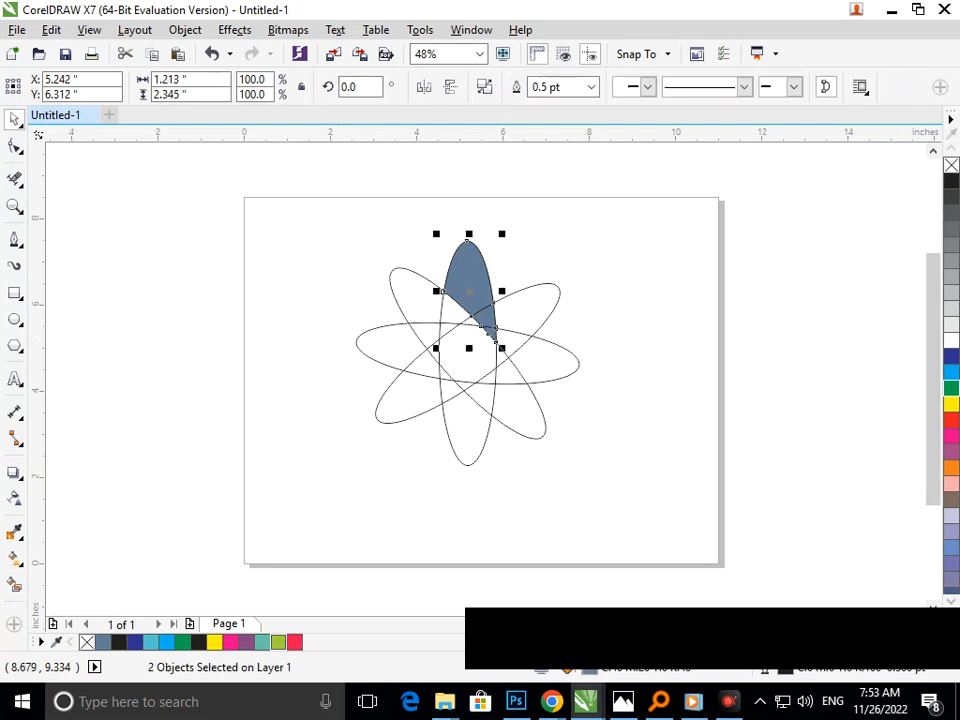
click(629, 300)
drag(466, 287, 386, 218)
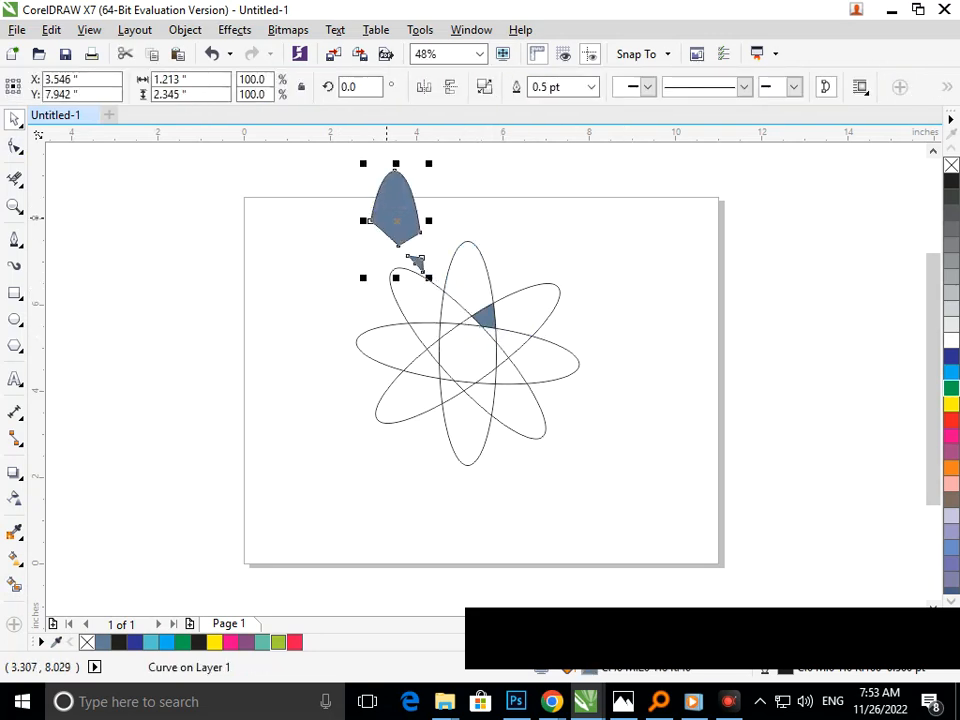
key(ctrl+z)
click(395, 313)
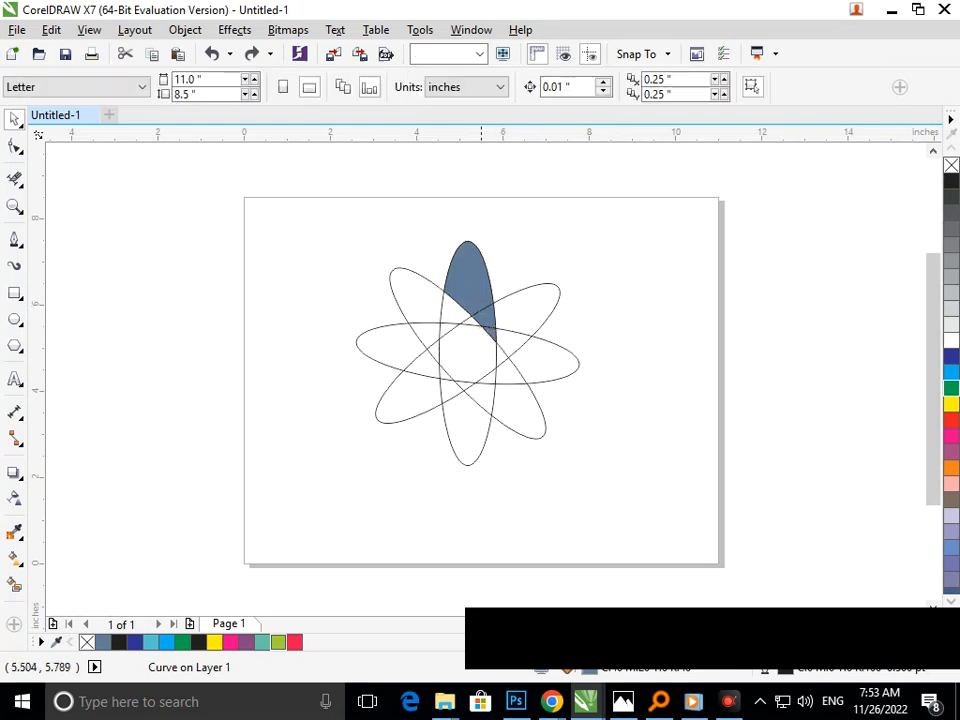
Weld the remaining middle section of the top petal to the other filled piece
click(485, 316)
shift+click(492, 305)
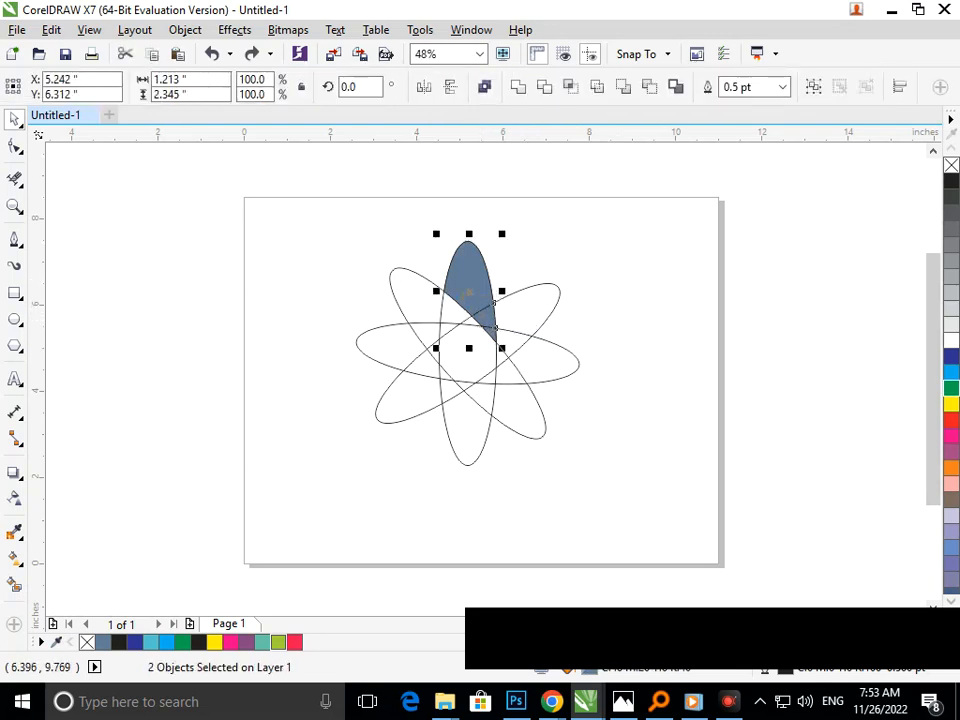
click(518, 87)
click(580, 203)
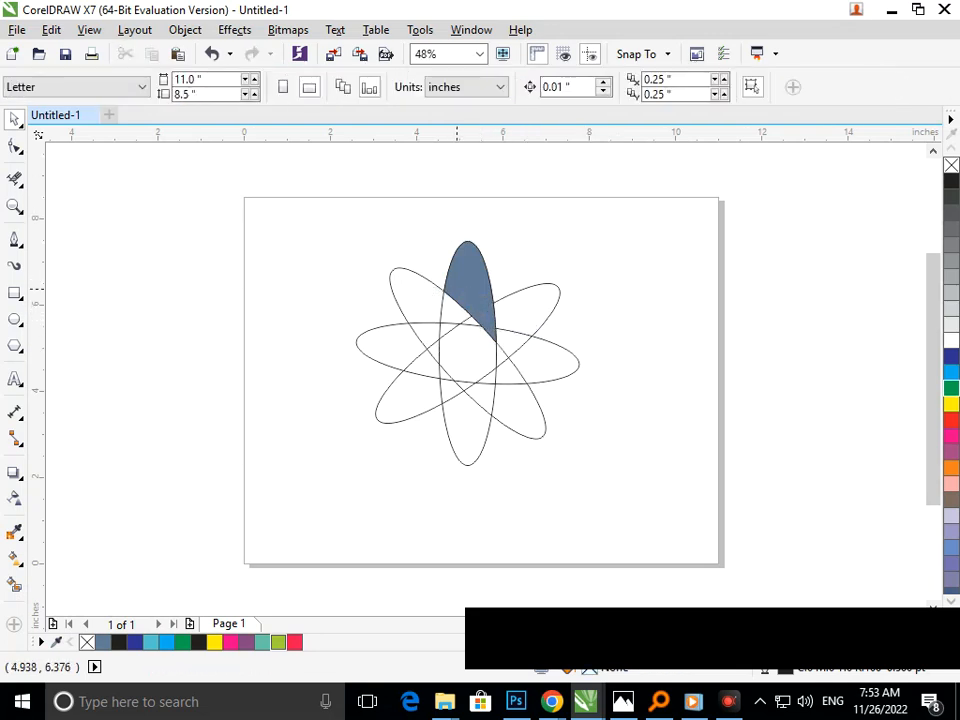
Apply a linear fountain fill to the welded top petal, running from its lower inner point up to the edge near its tip
click(463, 291)
key(F2)
drag(407, 216, 606, 381)
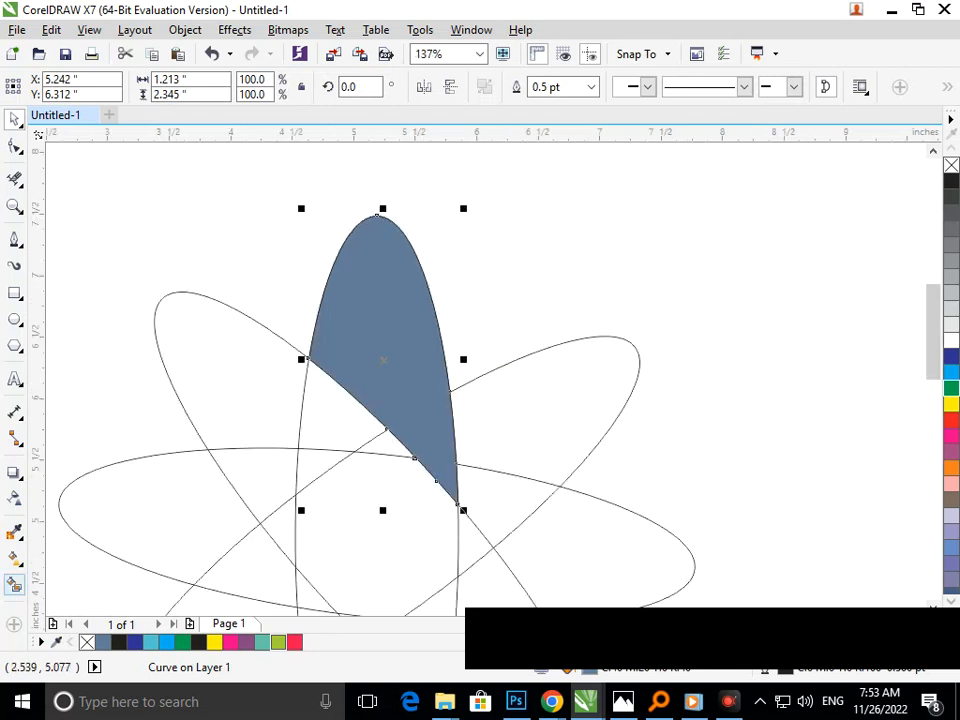
click(14, 558)
click(70, 557)
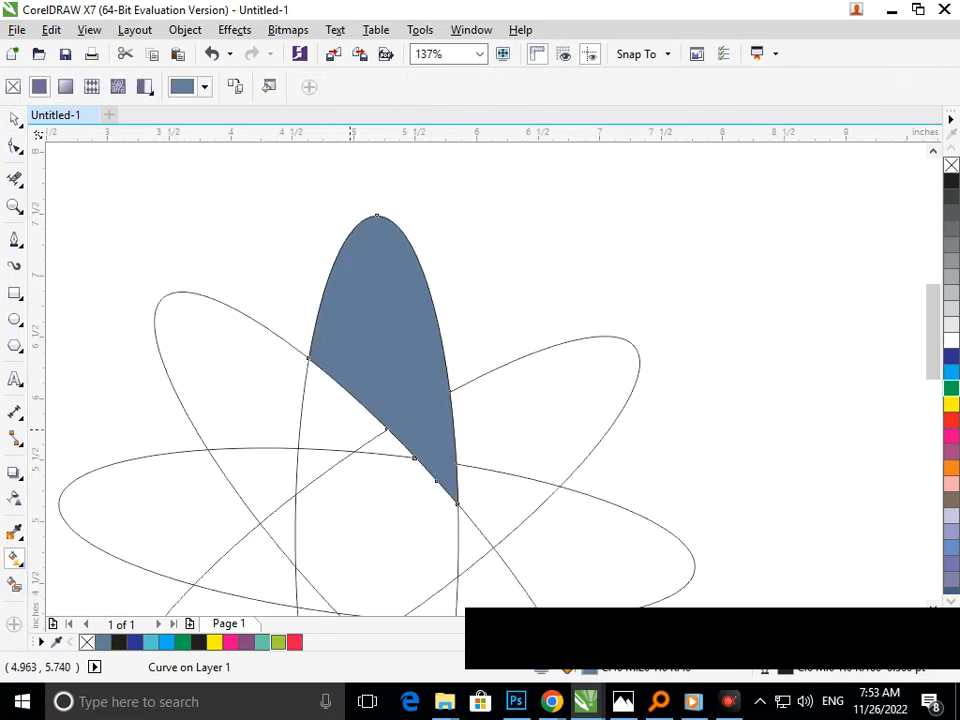
drag(455, 494, 356, 257)
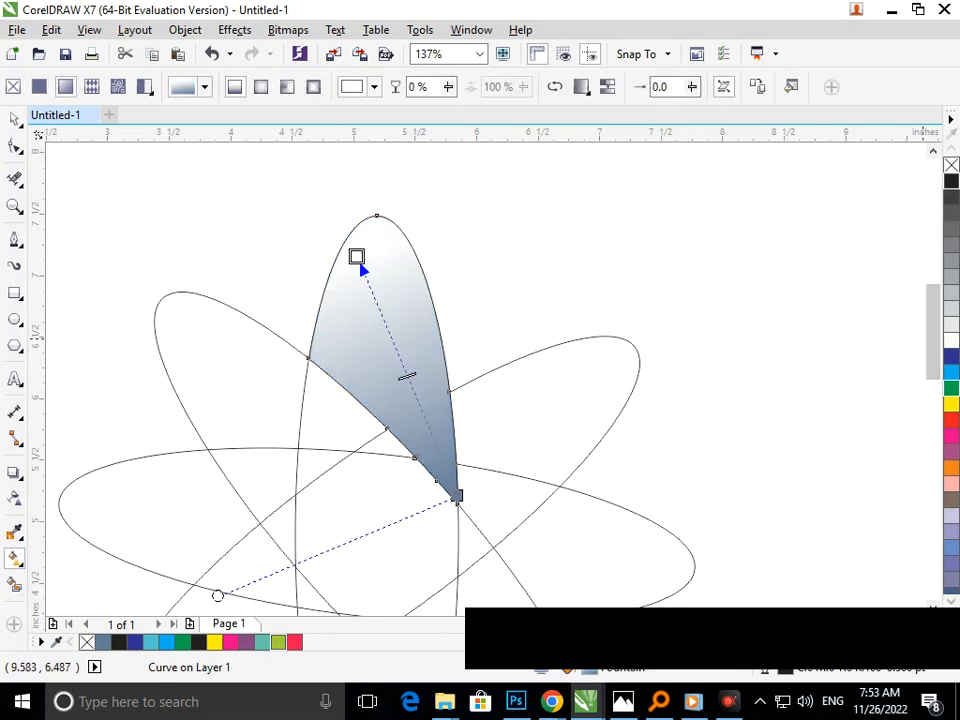
drag(356, 257, 355, 227)
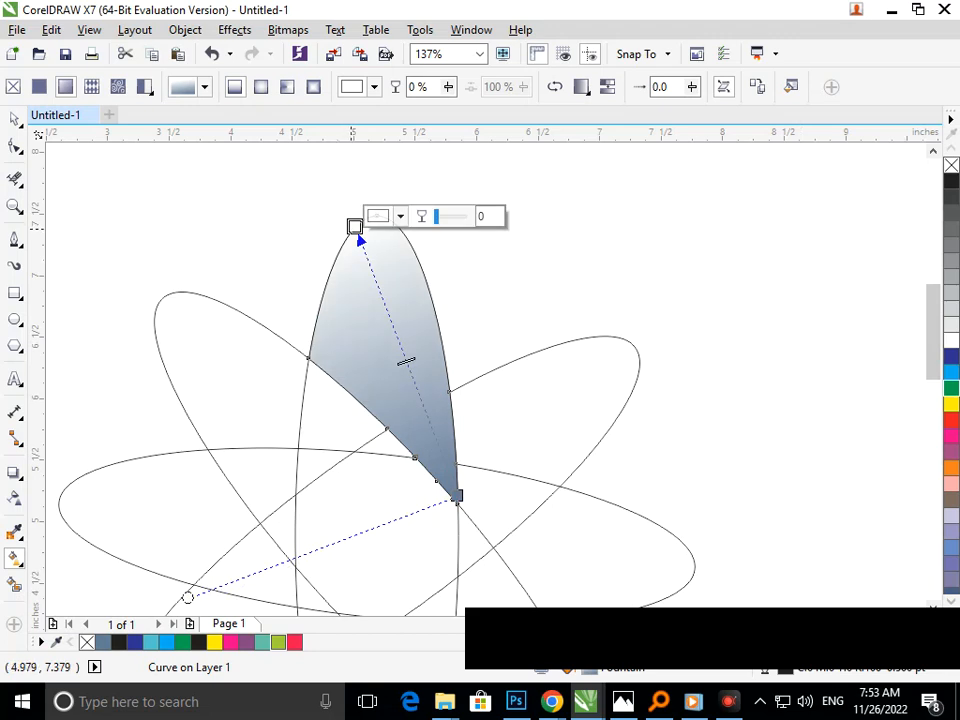
Set both end colours of the petal's fountain fill to black
click(399, 216)
click(380, 404)
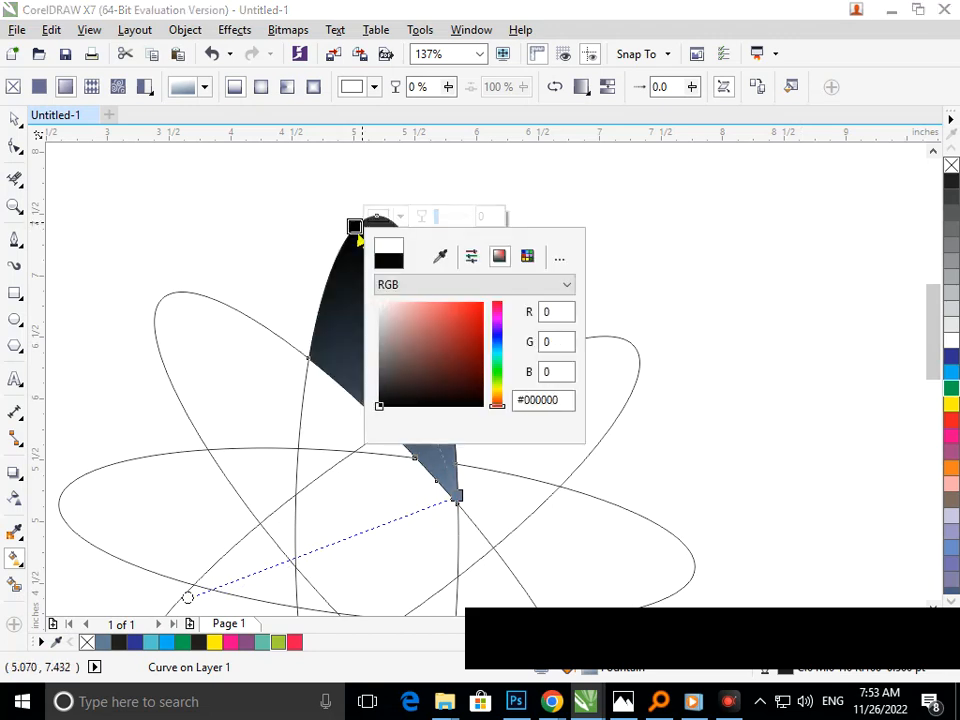
click(456, 498)
click(456, 498)
click(502, 486)
drag(513, 377, 481, 437)
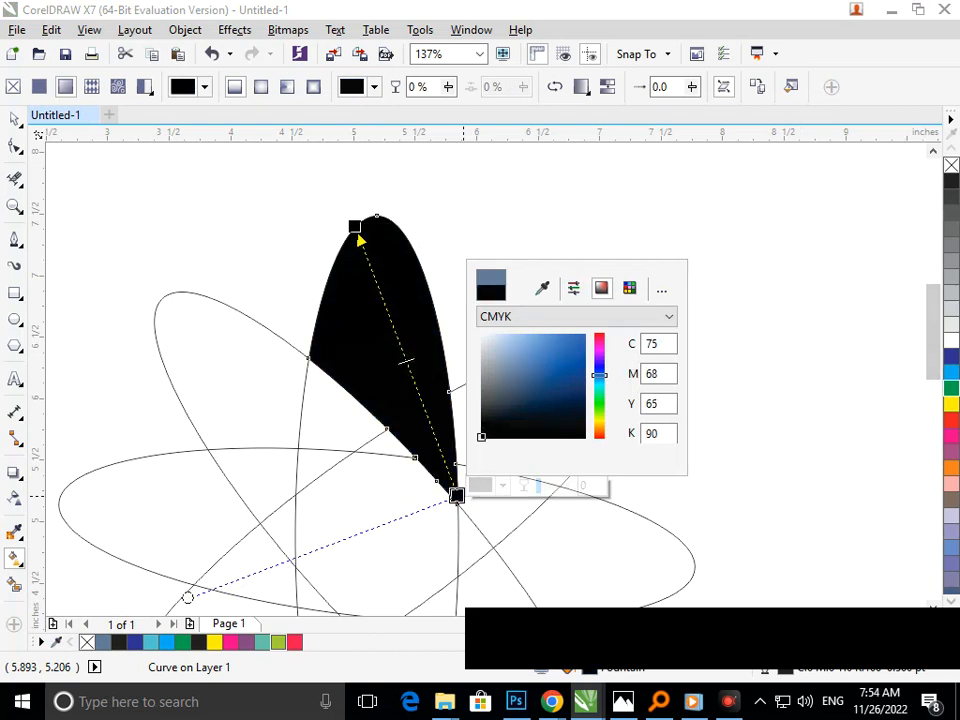
key(Escape)
Add a cyan colour node near the middle of the petal's black gradient
drag(425, 346, 401, 345)
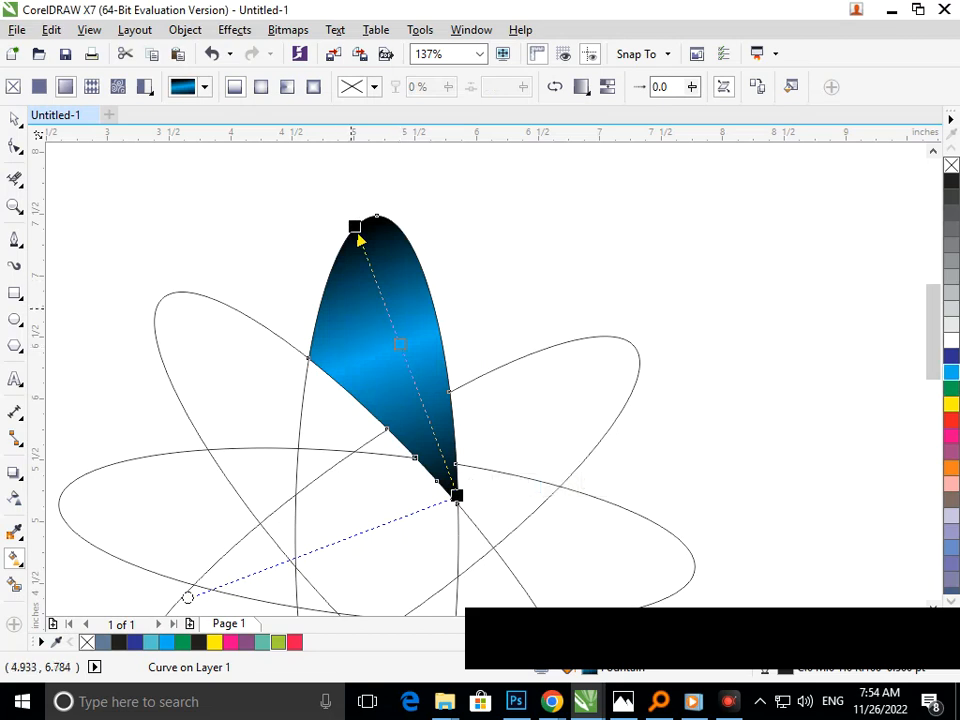
scroll(515, 251, down, 3)
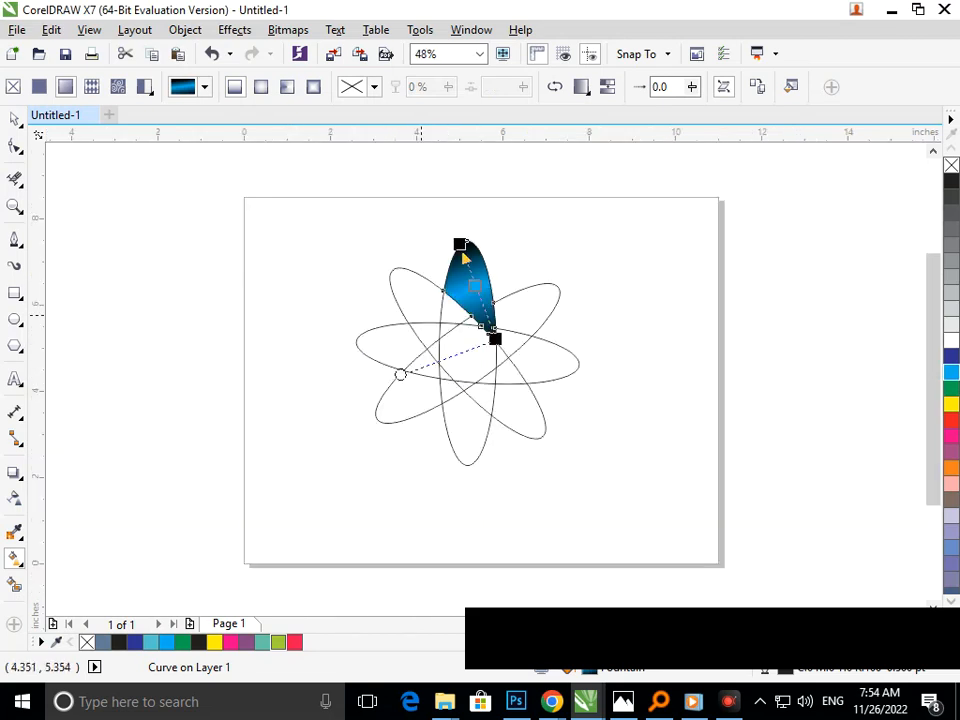
scroll(441, 241, up, 3)
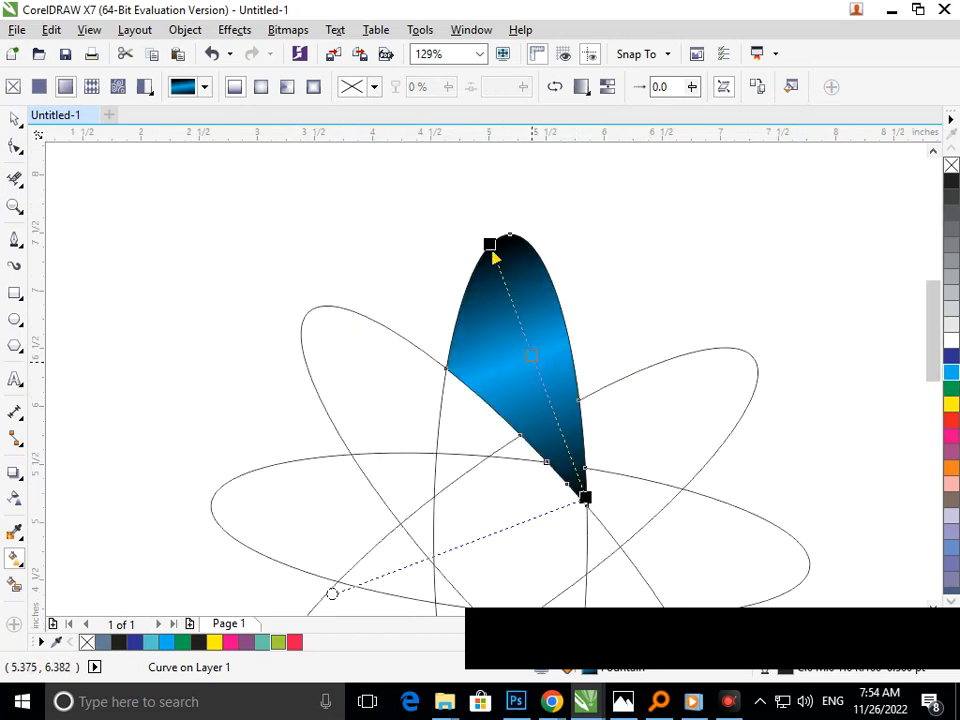
Rotate the petal's gradient to 276.8° in the fill settings
key(F11)
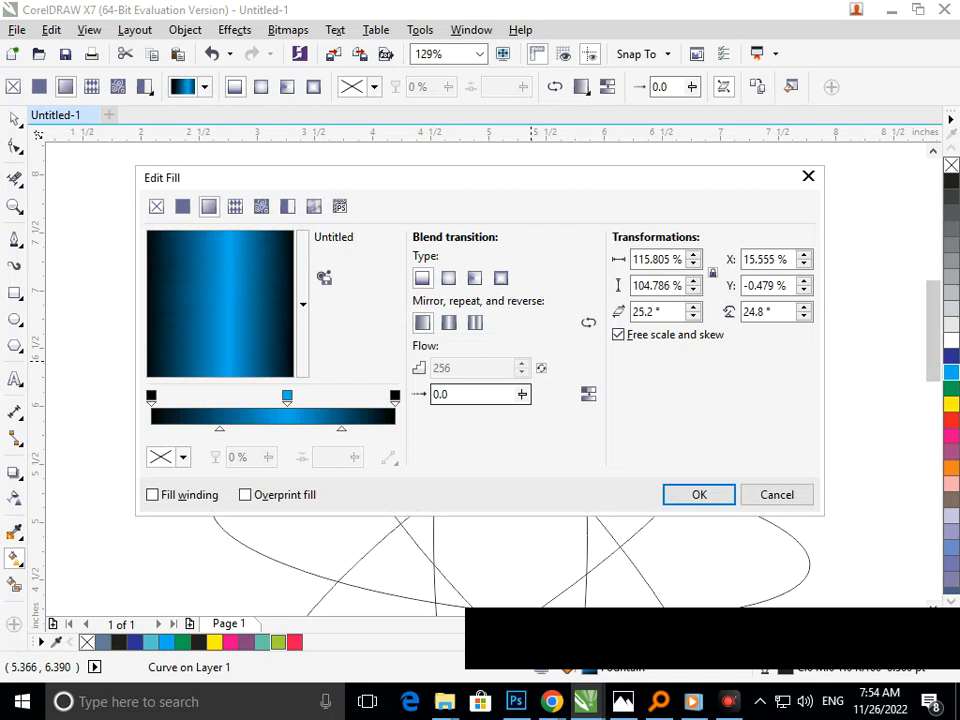
click(699, 494)
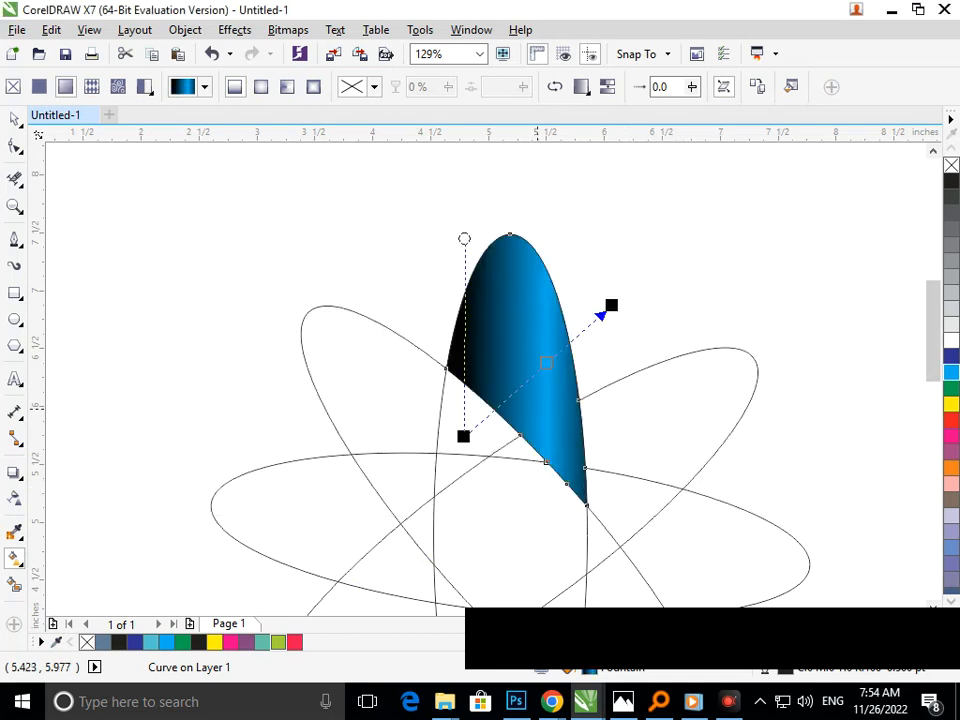
key(F11)
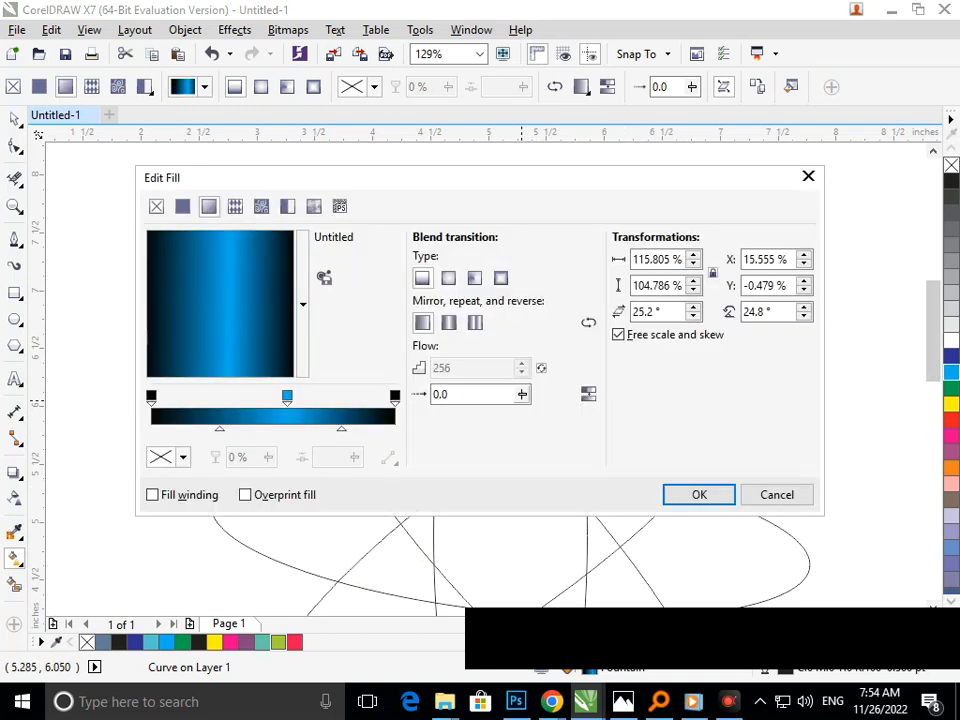
drag(499, 176, 634, 18)
mouse_move(371, 194)
mouse_down()
mouse_move(353, 196)
mouse_move(372, 193)
mouse_move(368, 172)
mouse_up()
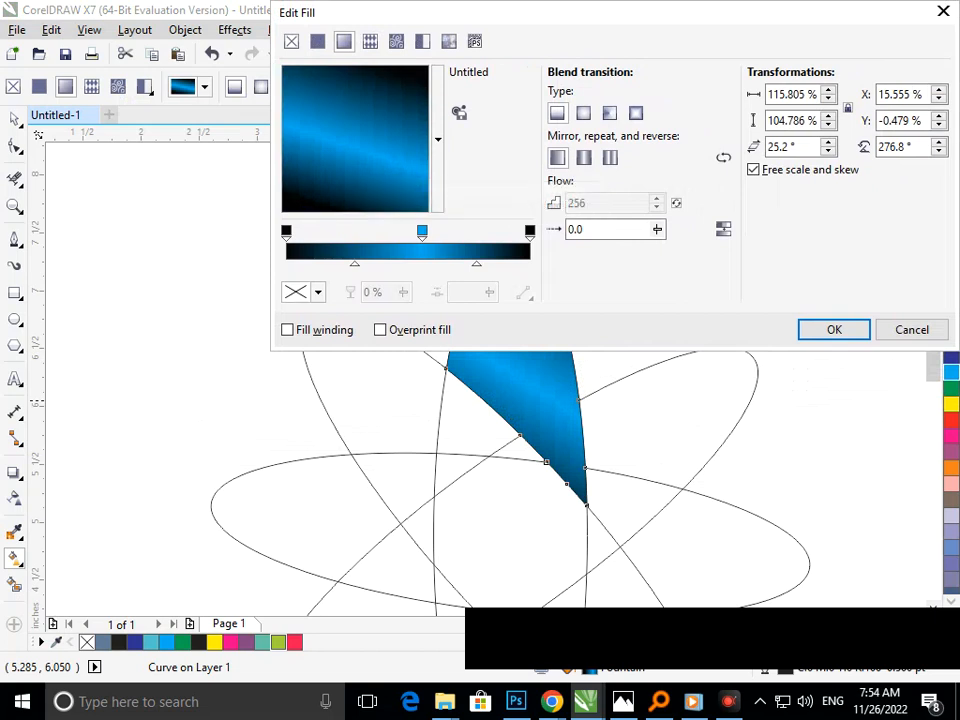
Set the cyan node's position in the petal's gradient to 42% and apply the fill
click(422, 231)
click(318, 291)
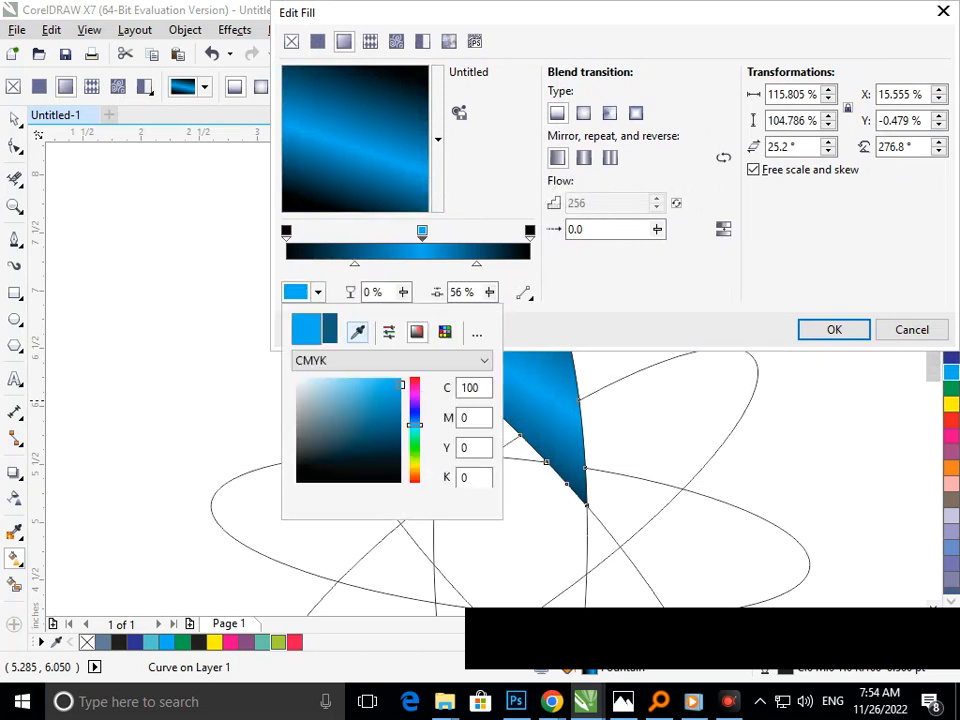
key(Escape)
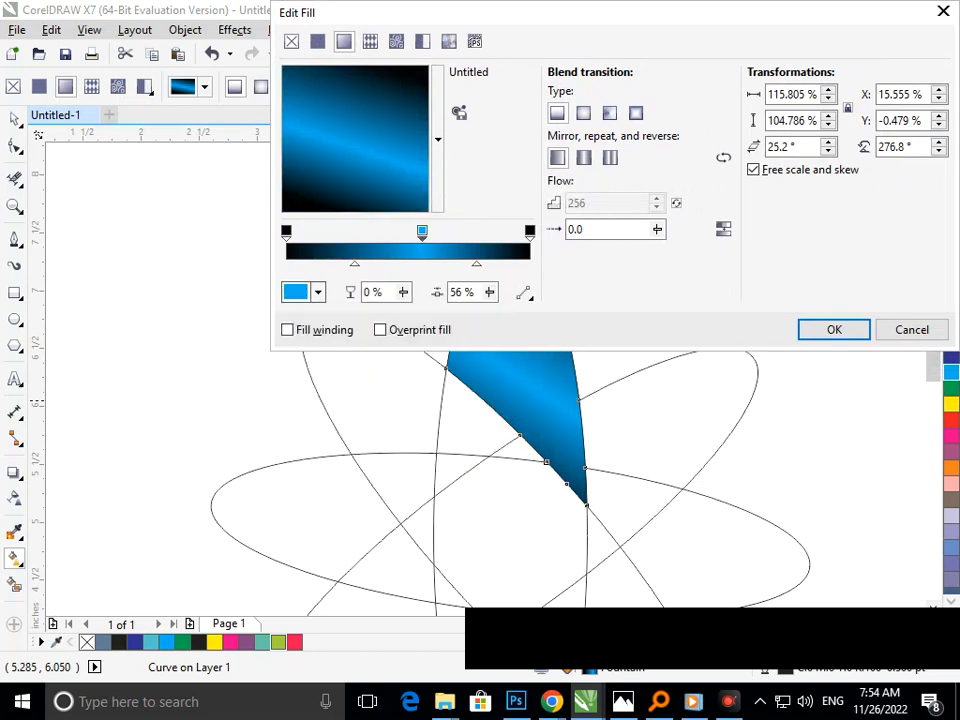
click(318, 292)
click(318, 292)
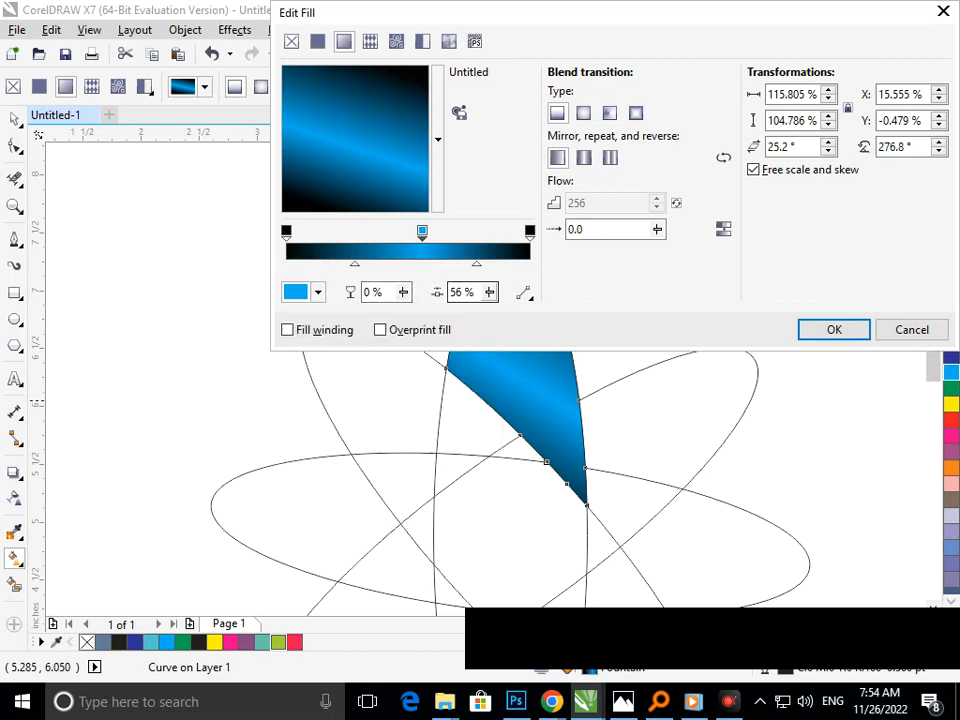
click(489, 291)
drag(489, 315, 468, 315)
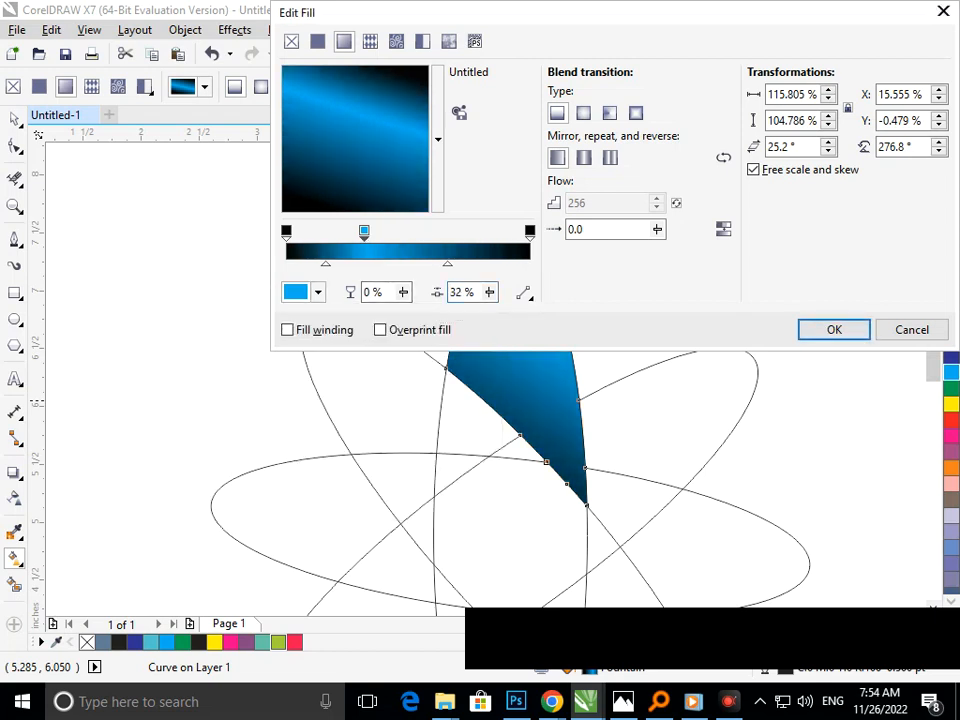
click(452, 292)
drag(491, 292, 500, 292)
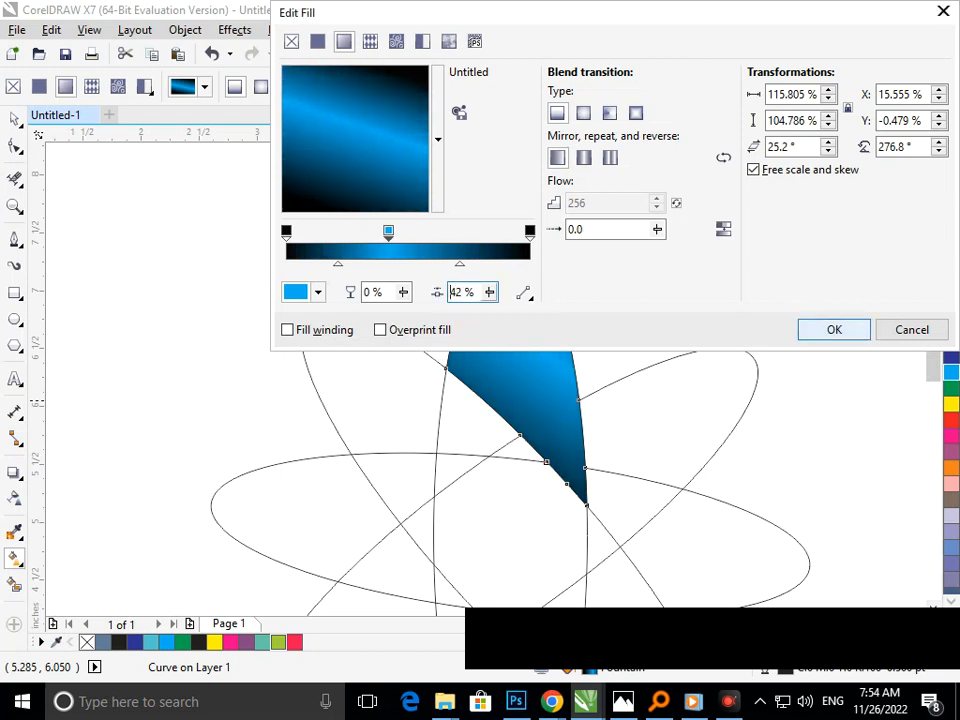
click(825, 334)
click(824, 335)
click(530, 345)
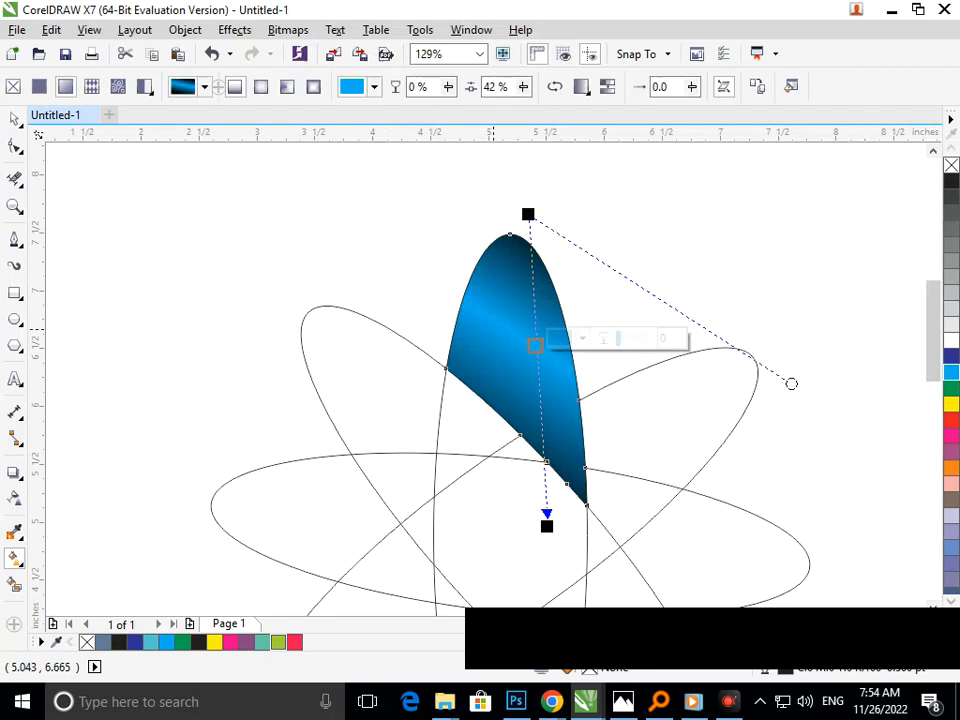
Rotate the petal's gradient to 232.7° and apply the fill
key(F11)
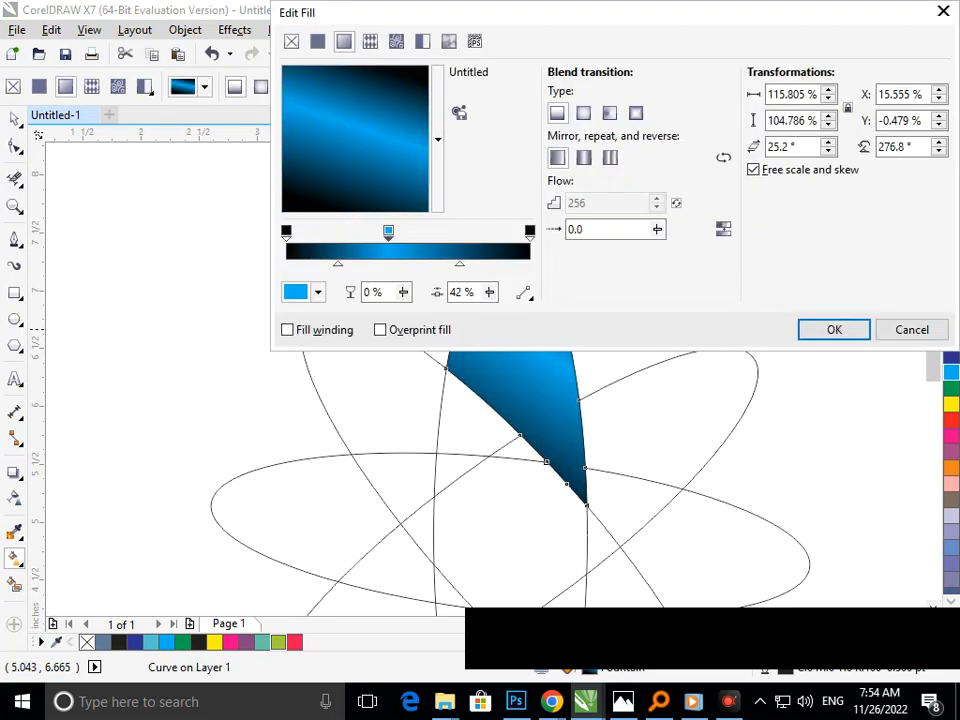
drag(350, 192, 307, 173)
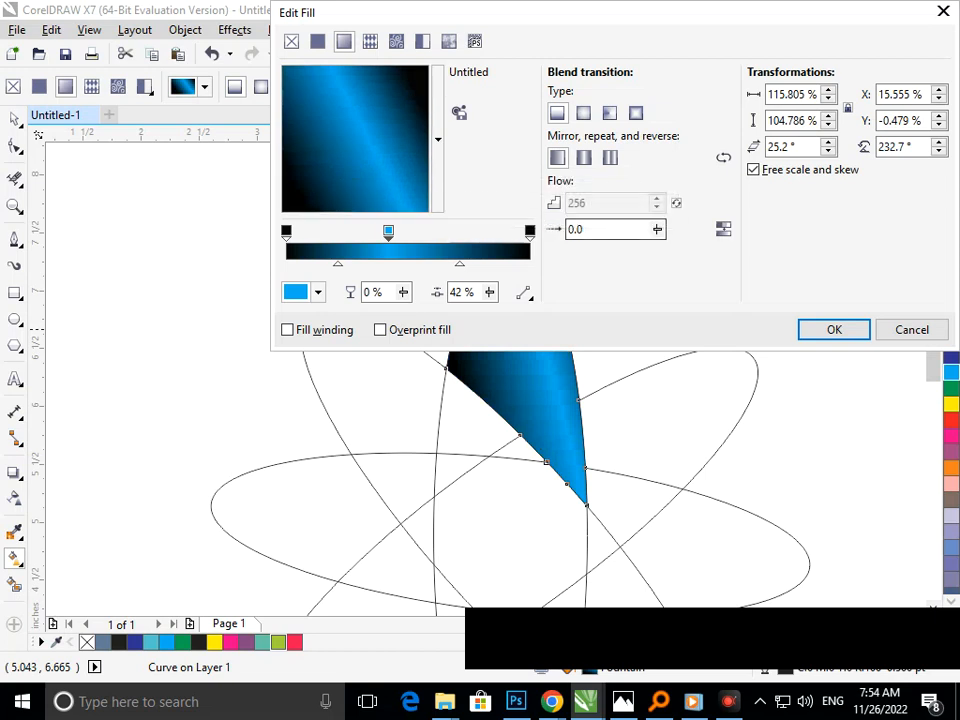
click(832, 329)
click(831, 328)
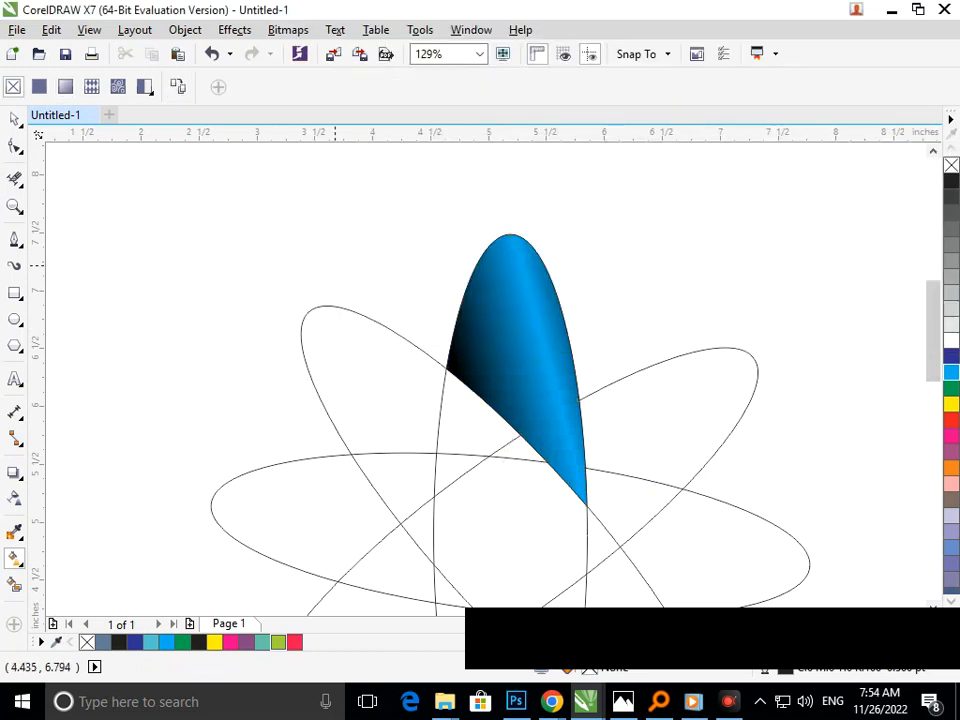
click(15, 119)
key(shift+F4)
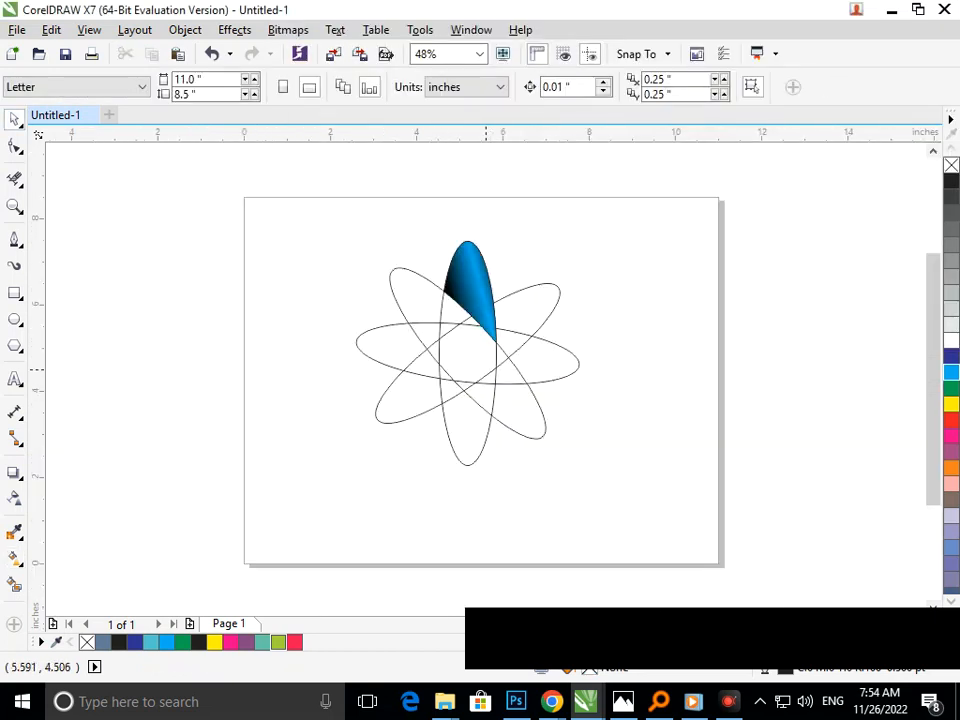
Move the gradient petal's rotation centre to the flower's centre and create a copy rotated 42.365° over the upper-left lobe
drag(276, 184, 690, 498)
click(473, 313)
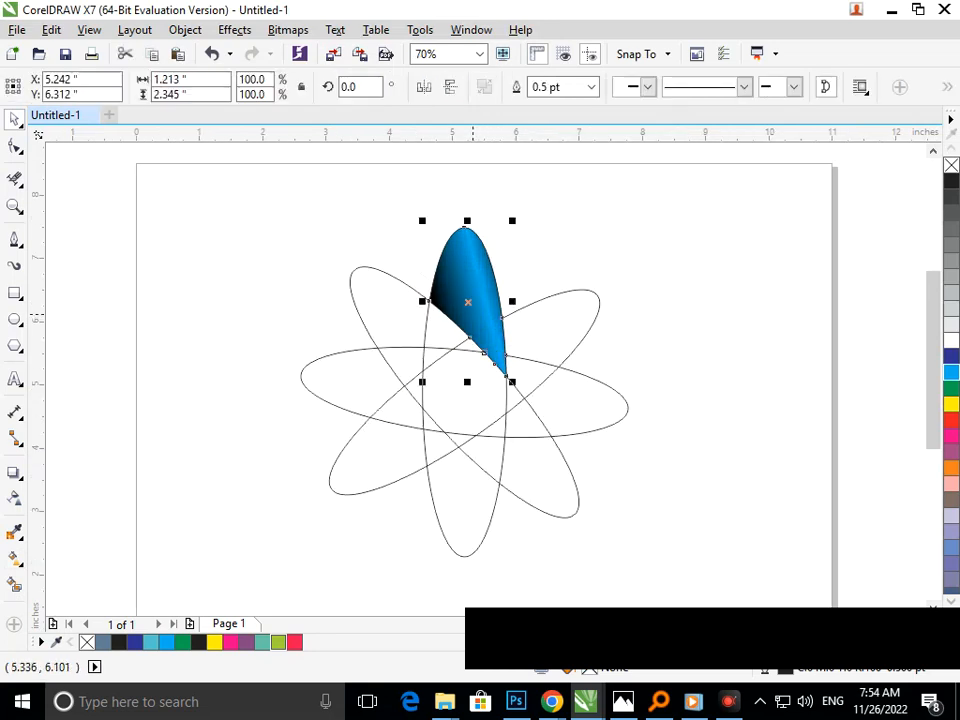
click(474, 313)
drag(467, 302, 464, 391)
drag(424, 224, 351, 276)
Try to fill the rest of the flower by repeating the 42.365° rotated petal copy around its centre
key(ctrl+r)
key(ctrl+r)
key(ctrl+r)
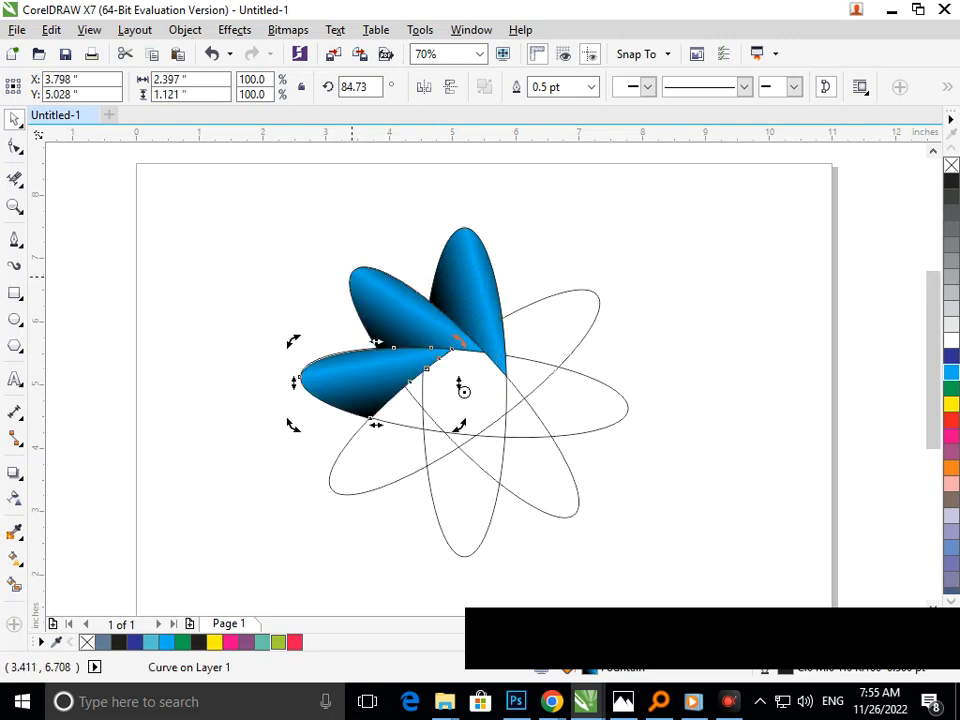
key(ctrl+r)
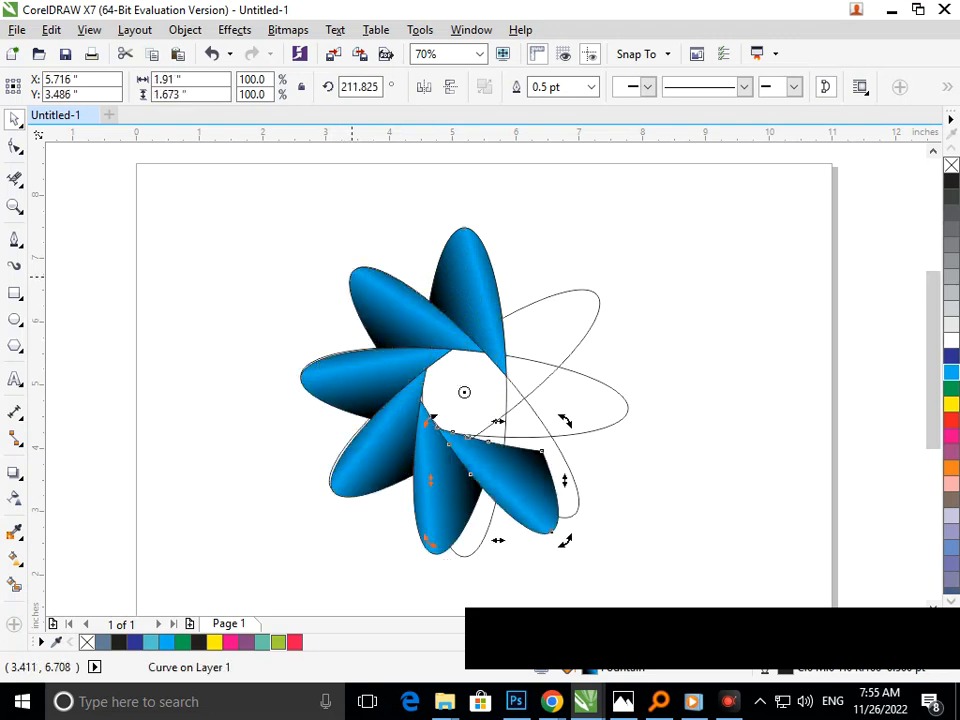
key(ctrl+r)
key(ctrl+r)
key(ctrl+r)
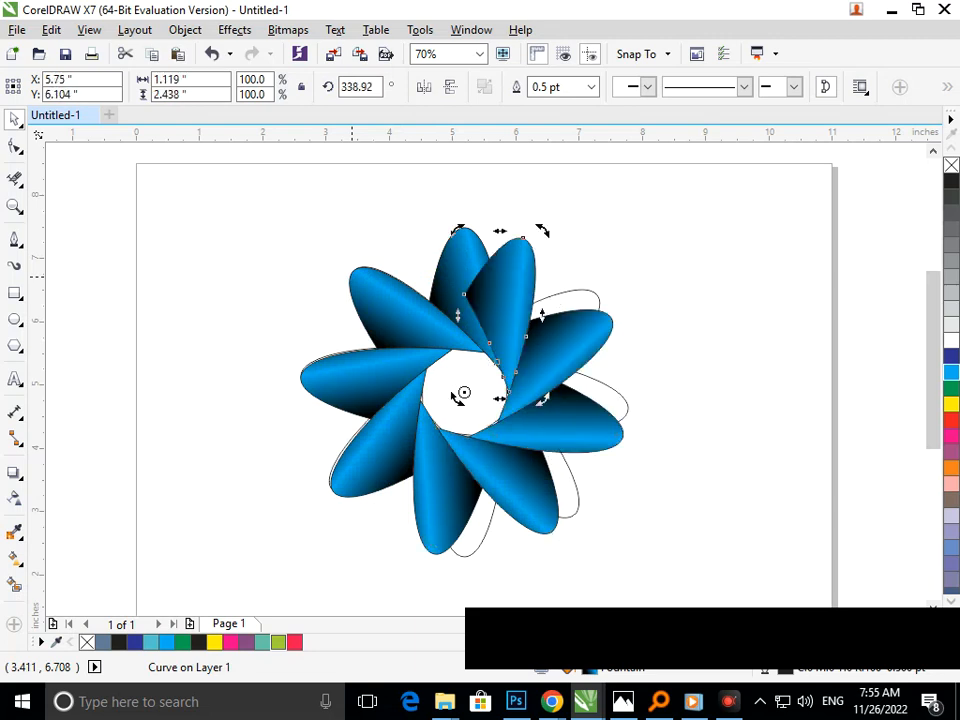
Undo the repeated petal copies back to the first rotated copy on the upper-left lobe
key(ctrl+z)
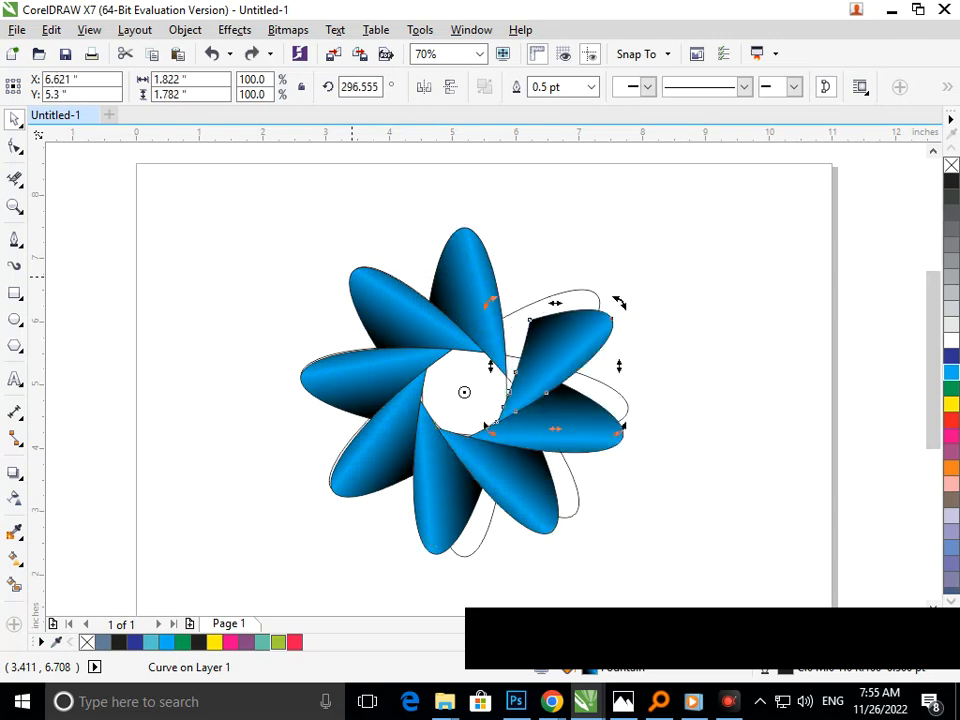
key(ctrl+z)
key(ctrl+z)
key(ctrl+z)
key(ctrl+z)
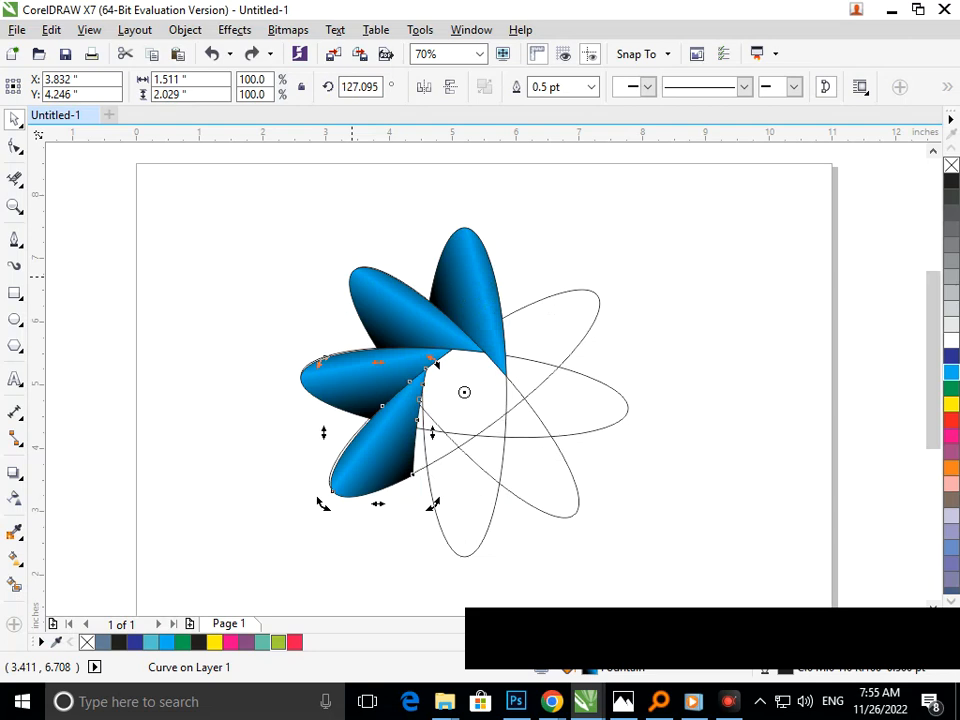
key(ctrl+z)
key(ctrl+z)
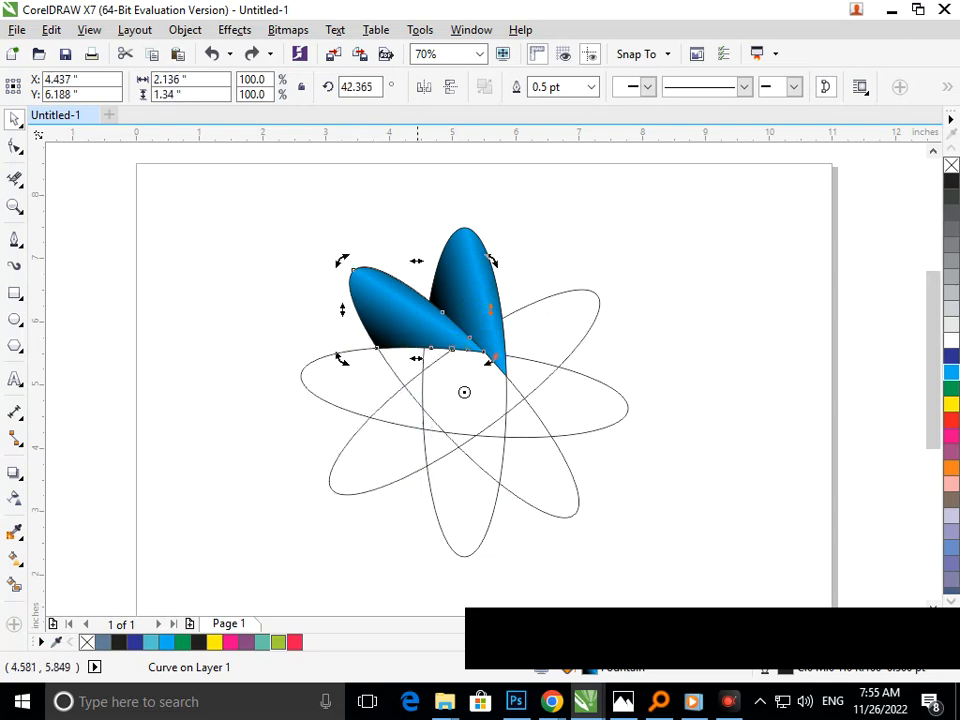
Create rotated petal copies over the remaining ellipse lobes around the flower's centre, undoing the extra copy beyond the upper-right lobe
drag(342, 261, 299, 373)
drag(289, 423, 466, 507)
drag(408, 563, 520, 497)
drag(586, 425, 594, 320)
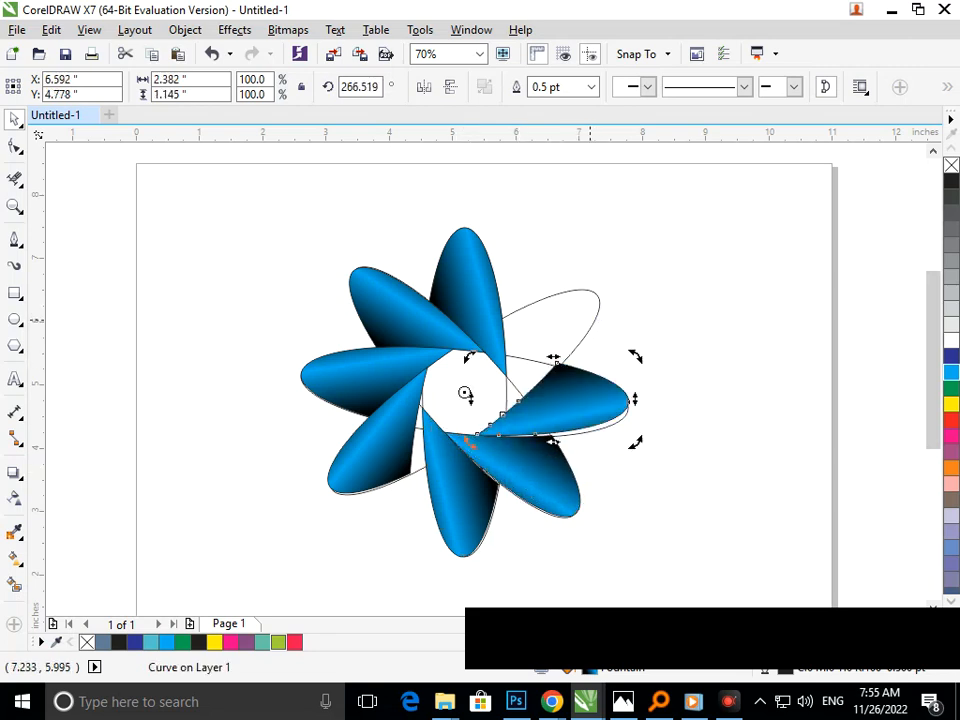
drag(634, 356, 565, 245)
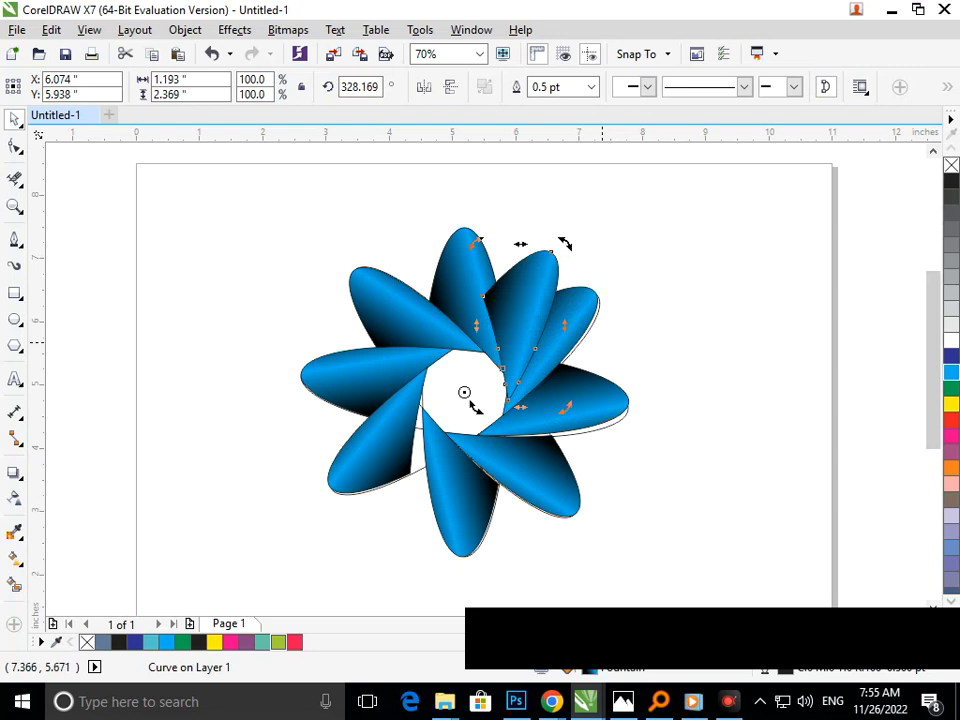
key(ctrl+z)
click(681, 402)
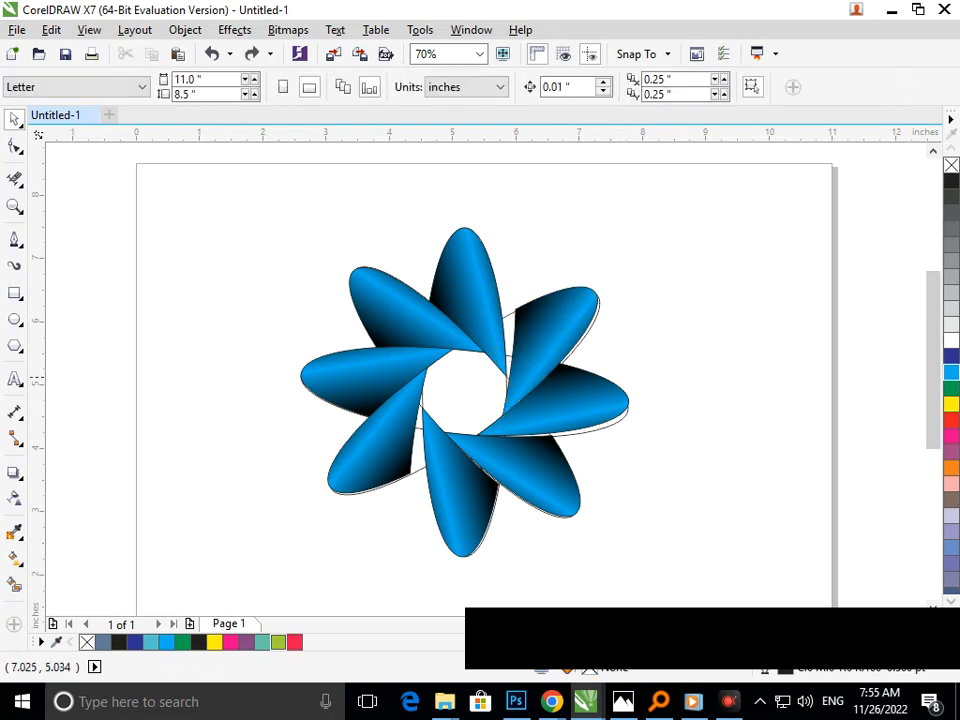
Rotate the upper-right petal counterclockwise against the top petal, and rotate the right petal to 276.26°
click(533, 358)
click(533, 358)
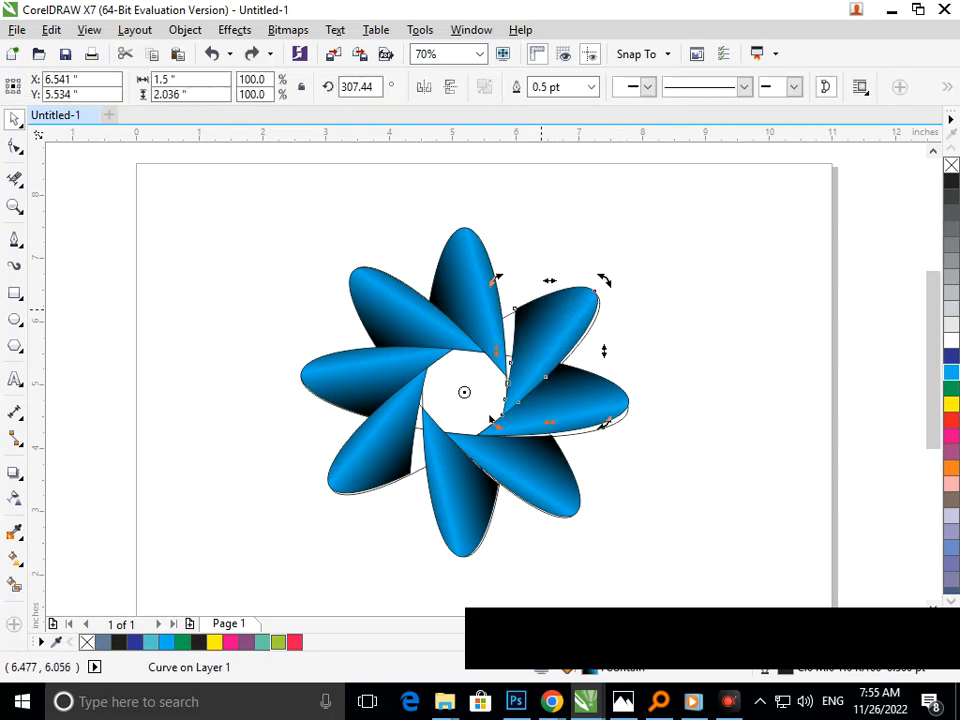
drag(499, 278, 480, 268)
click(579, 402)
click(577, 403)
drag(647, 348, 625, 330)
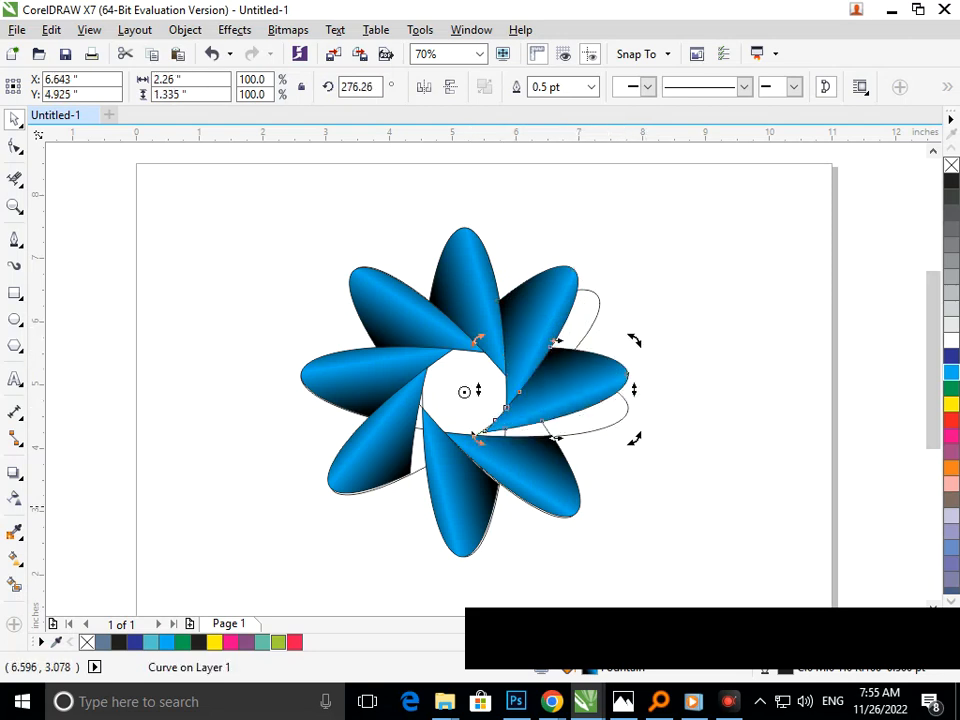
click(553, 505)
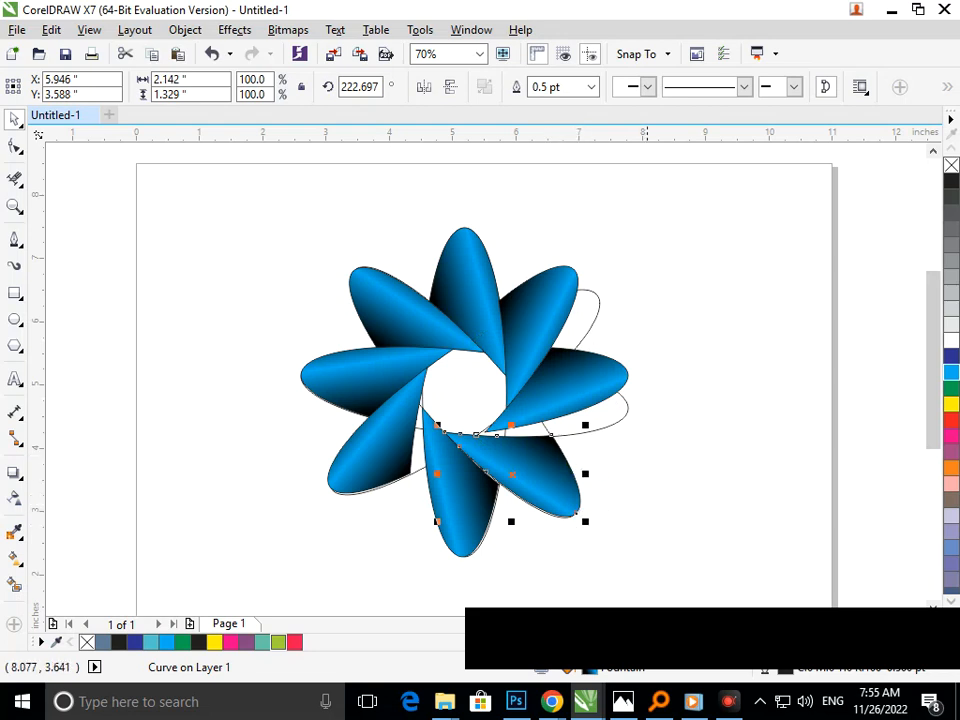
click(643, 485)
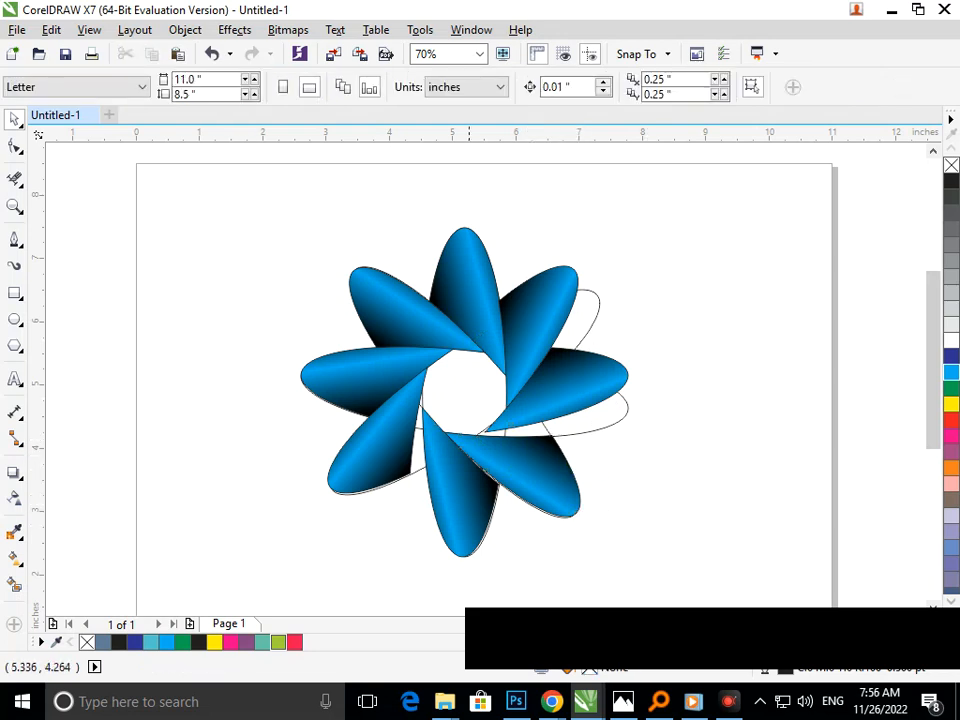
Smart-fill the gap areas between the right petal and the lower-right petal with solid slate blue
scroll(364, 478, up, 4)
click(15, 584)
click(513, 355)
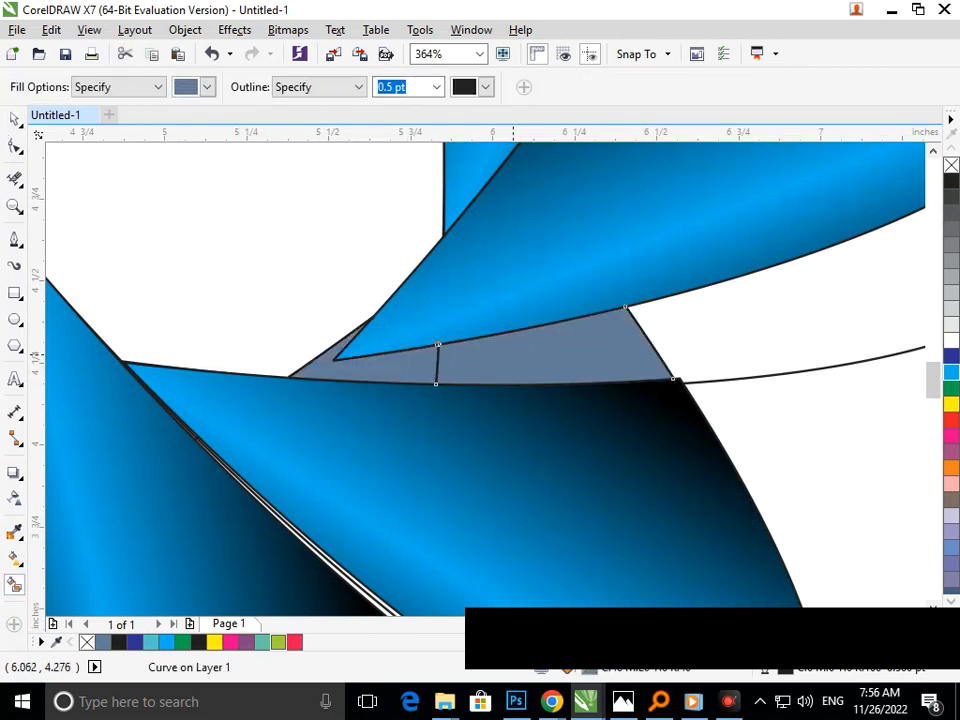
Weld the two slate-blue gap pieces between the right and lower-right petals into one shape
click(15, 120)
click(398, 386)
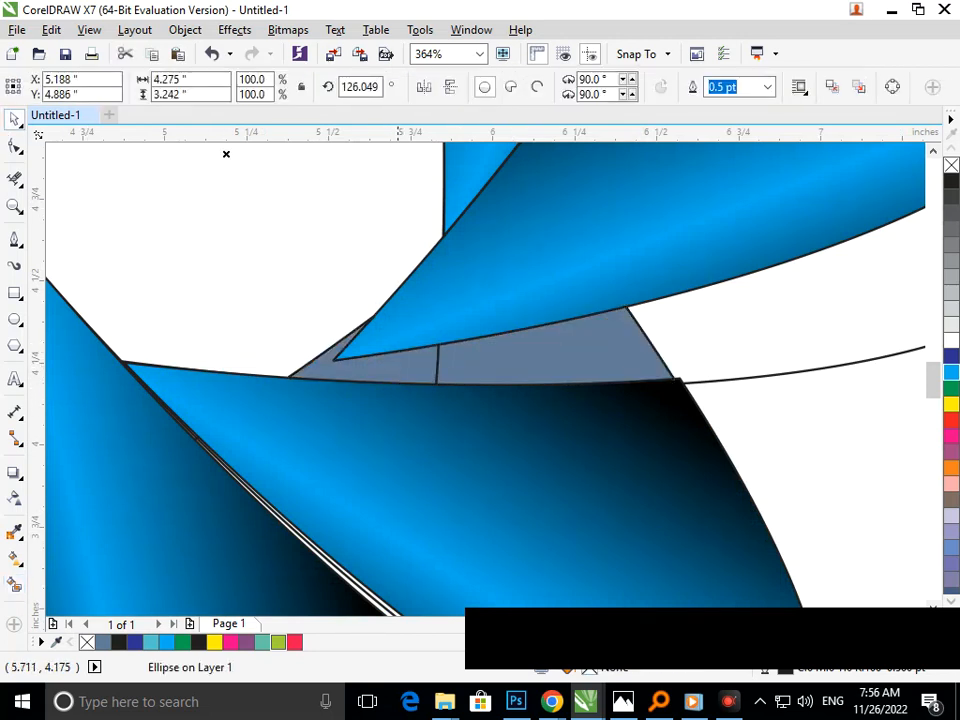
click(396, 371)
shift+click(515, 363)
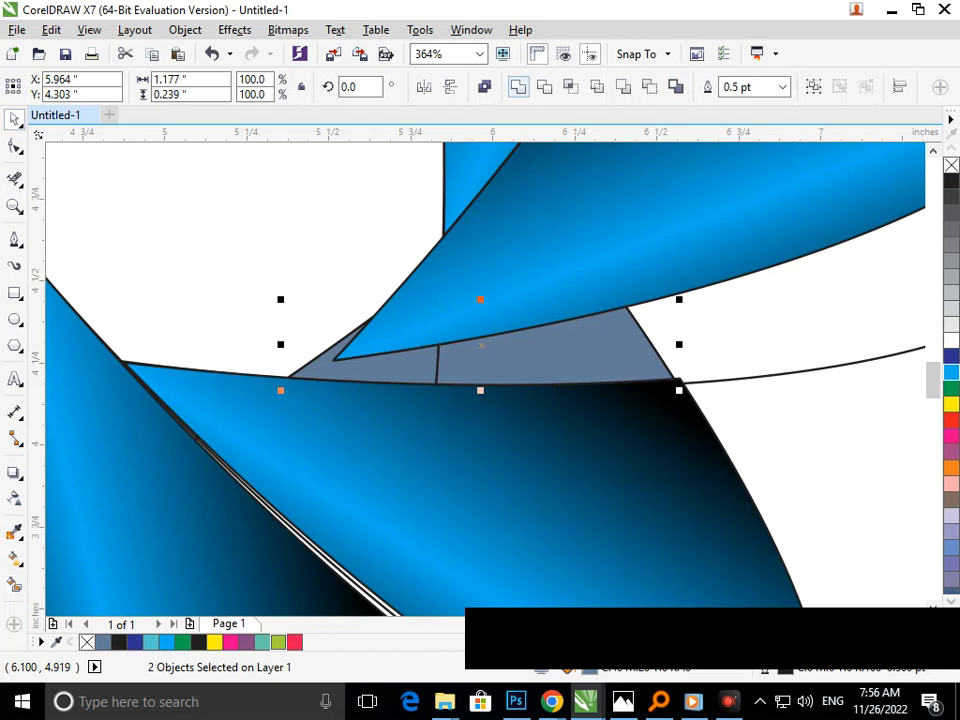
click(518, 87)
key(F10)
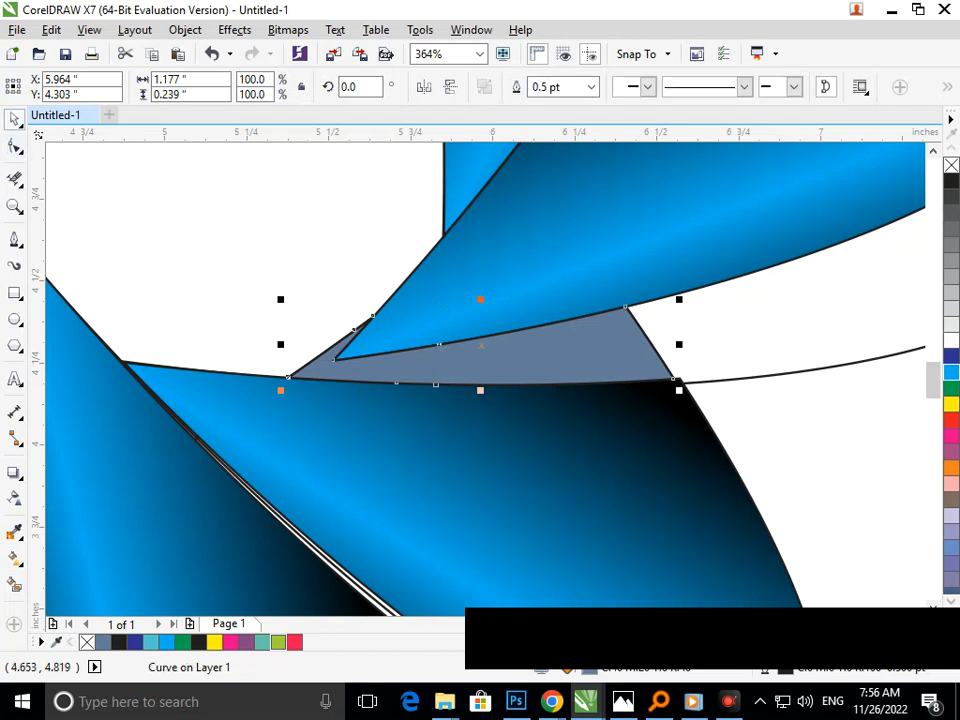
Copy the lower-right petal's gradient fill onto the welded gap piece using Copy Properties with only Fill enabled
click(51, 29)
click(120, 289)
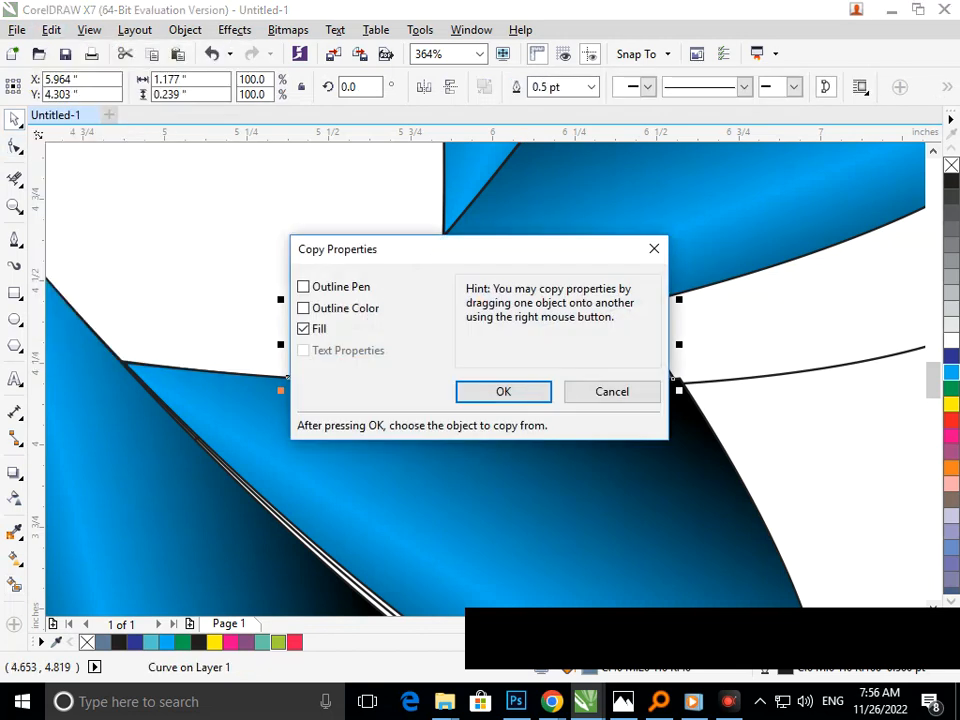
click(503, 392)
click(483, 431)
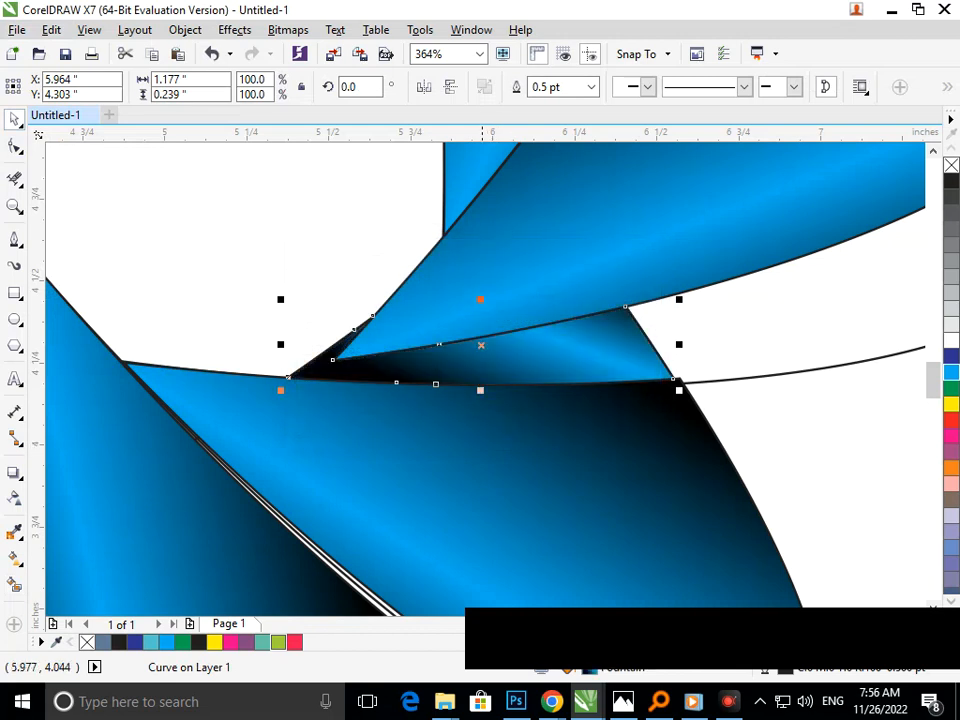
key(F3)
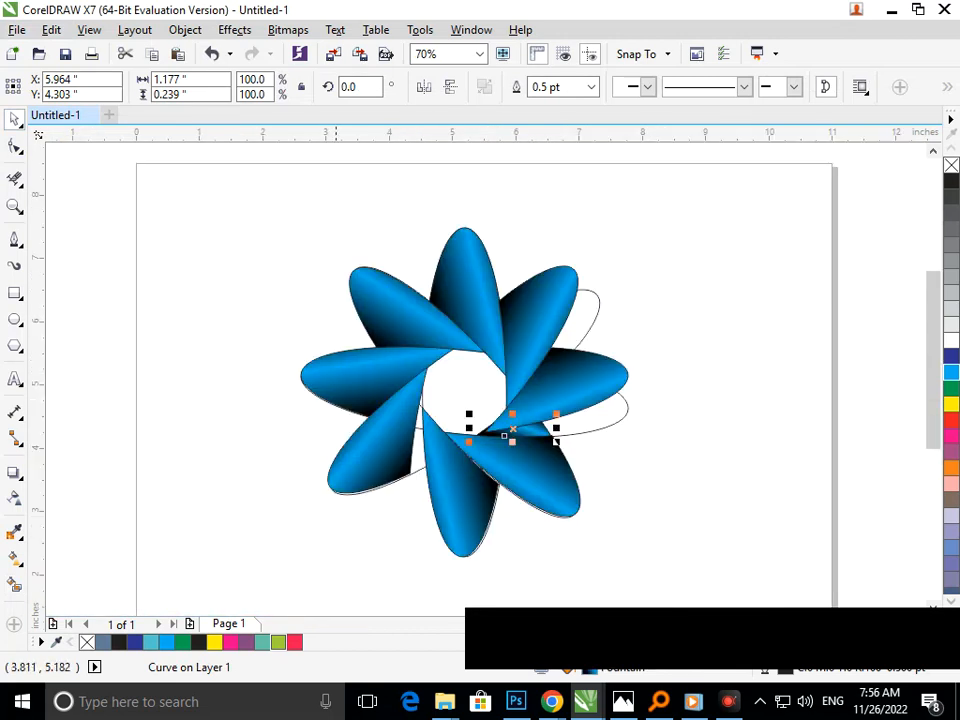
Delete the leftover ellipse outlines showing beside the right and upper-right petals
click(605, 417)
click(605, 428)
key(Delete)
click(590, 310)
key(Delete)
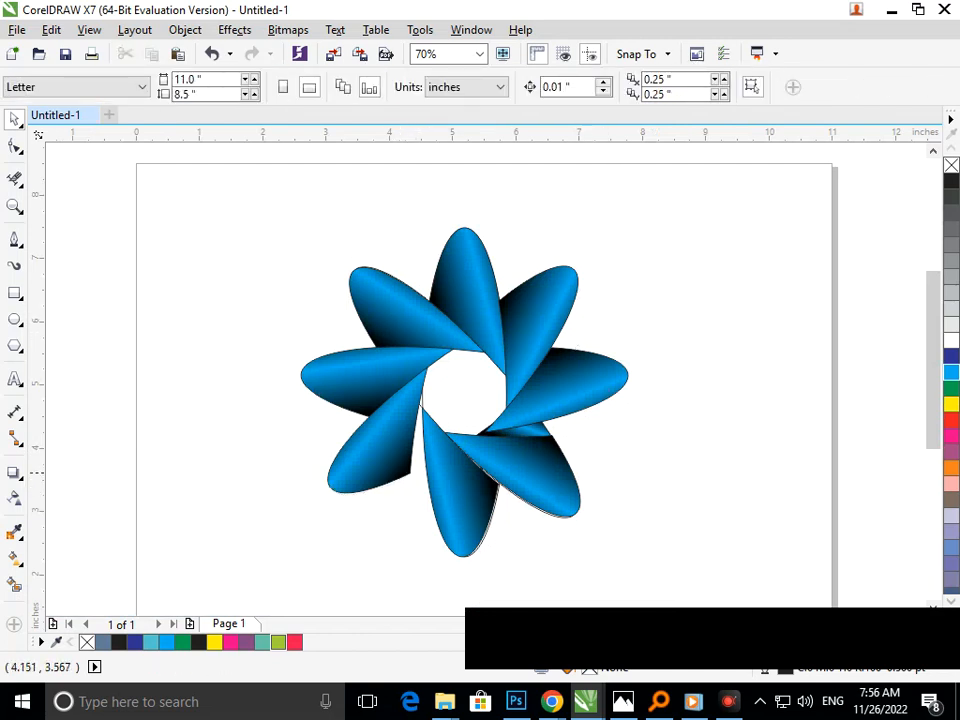
Try a copy of the lower-left petal rotated to 136.41° to cover the gap beside the bottom petal
click(395, 471)
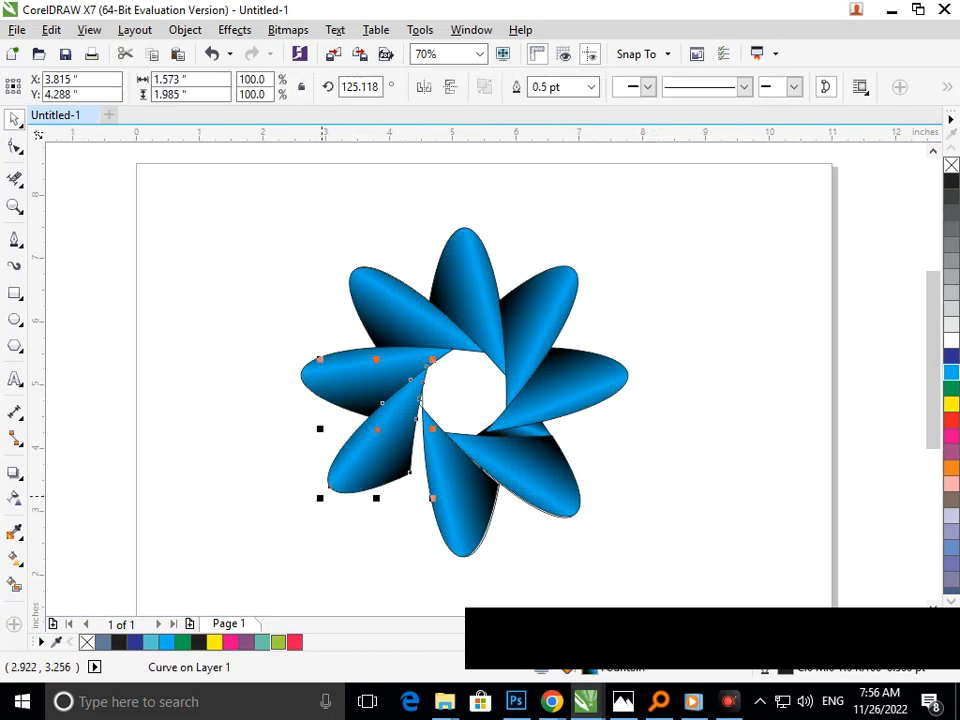
click(356, 466)
drag(320, 498, 350, 518)
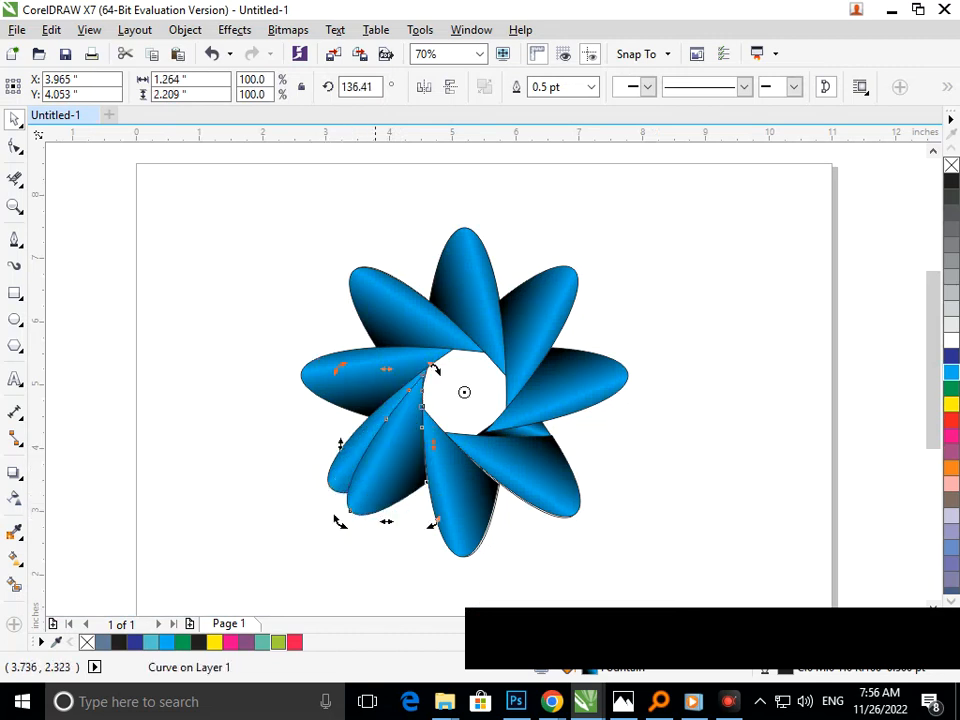
key(ctrl+z)
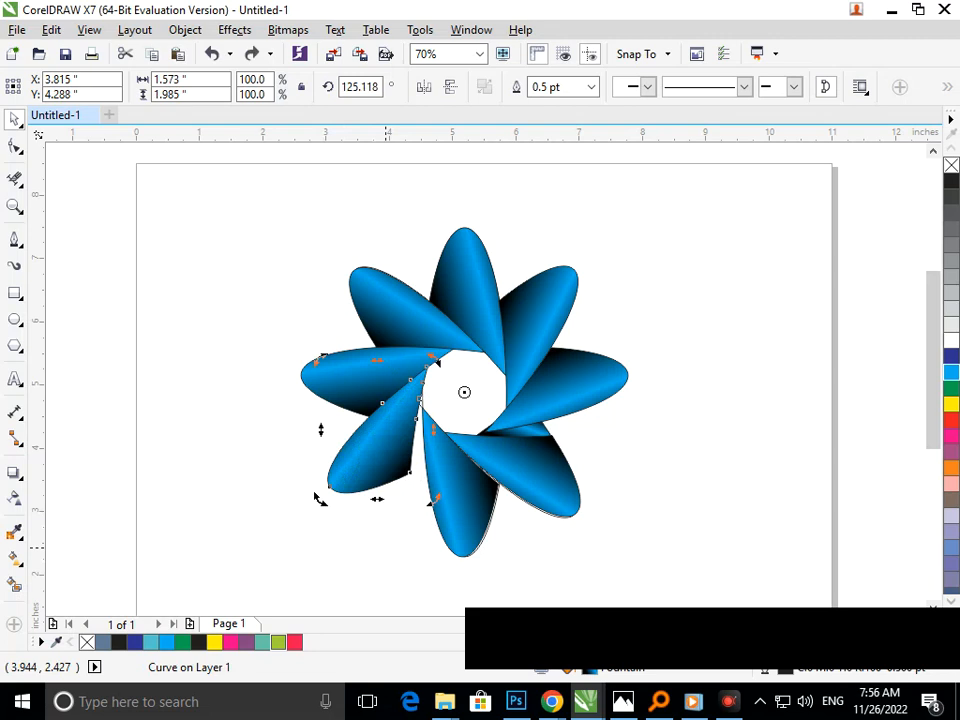
click(403, 531)
Draw a narrow closed Pen outline about 0.28 by 1.58 inches across the gap between the lower-left and bottom petals
key(F2)
drag(373, 315, 482, 538)
click(15, 239)
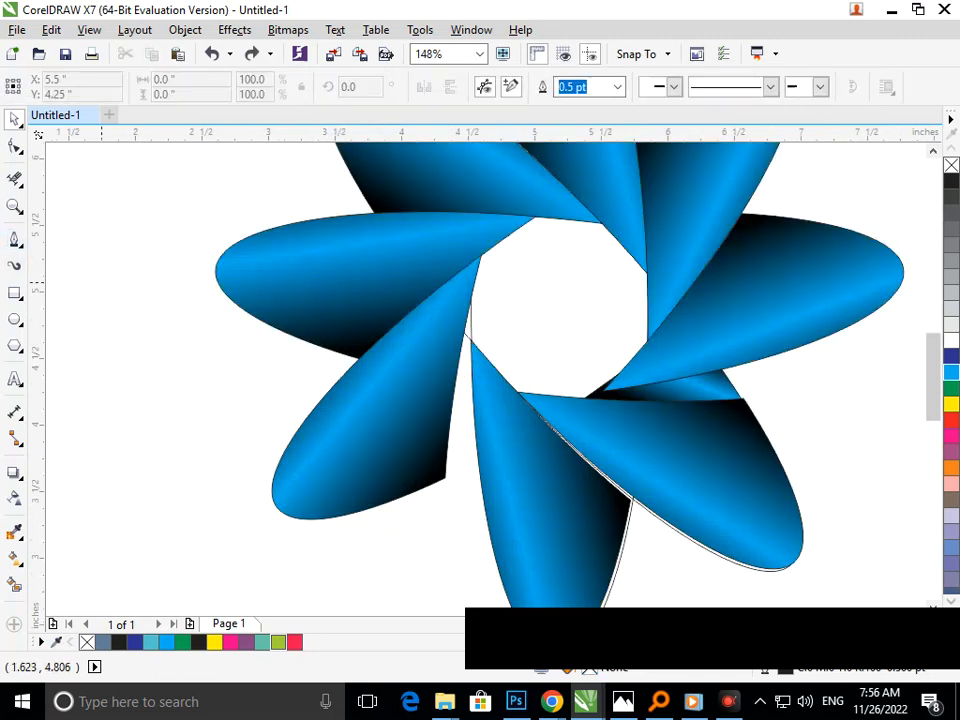
click(444, 477)
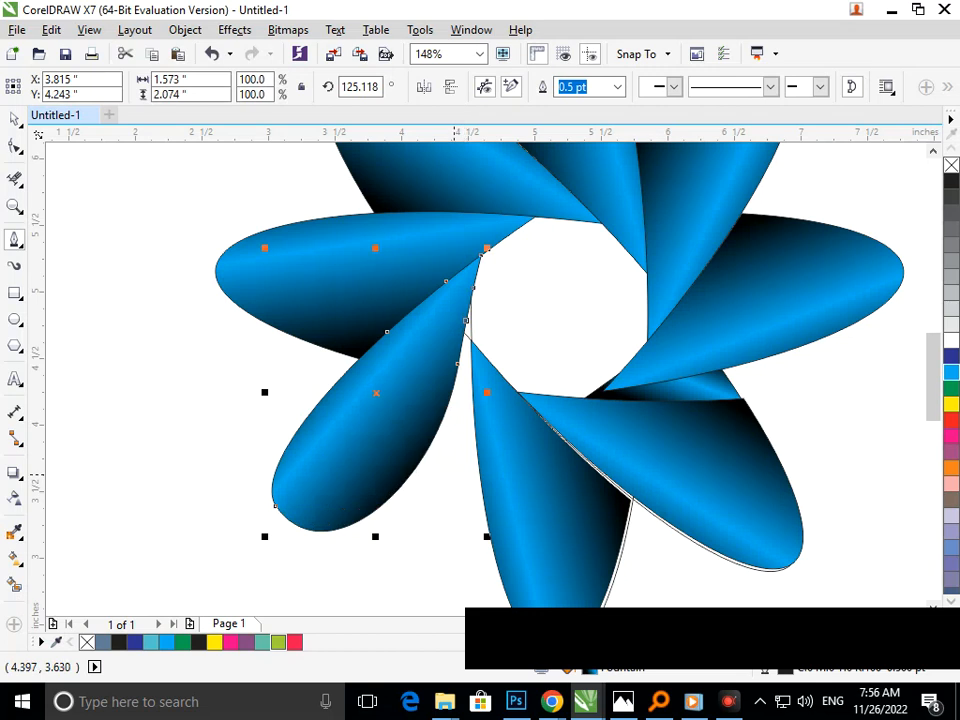
key(ctrl+z)
click(484, 480)
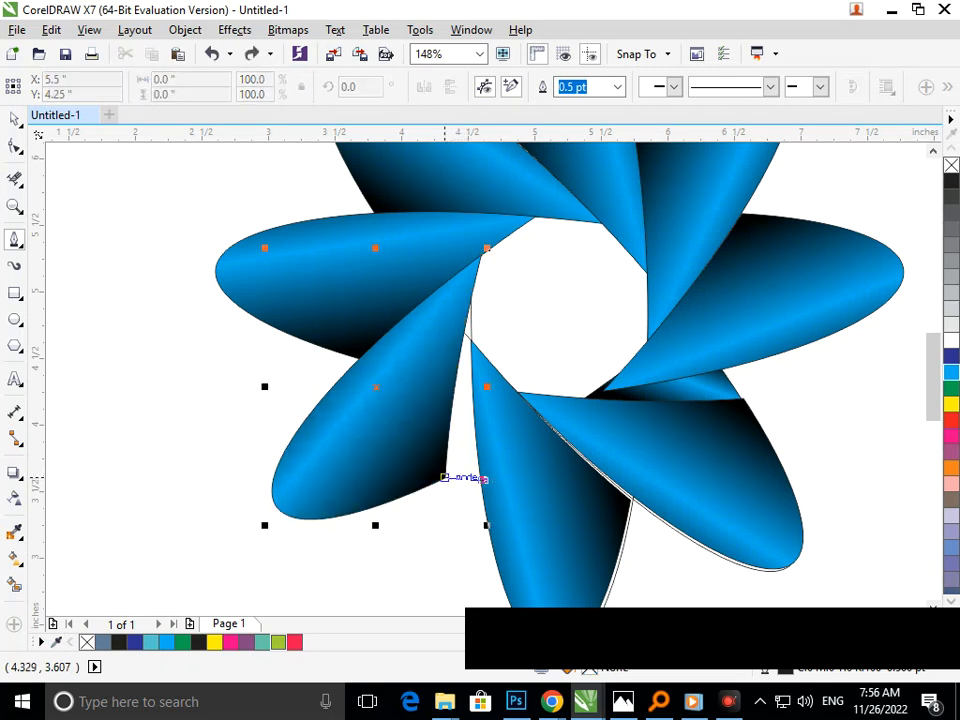
click(444, 477)
drag(473, 288, 493, 247)
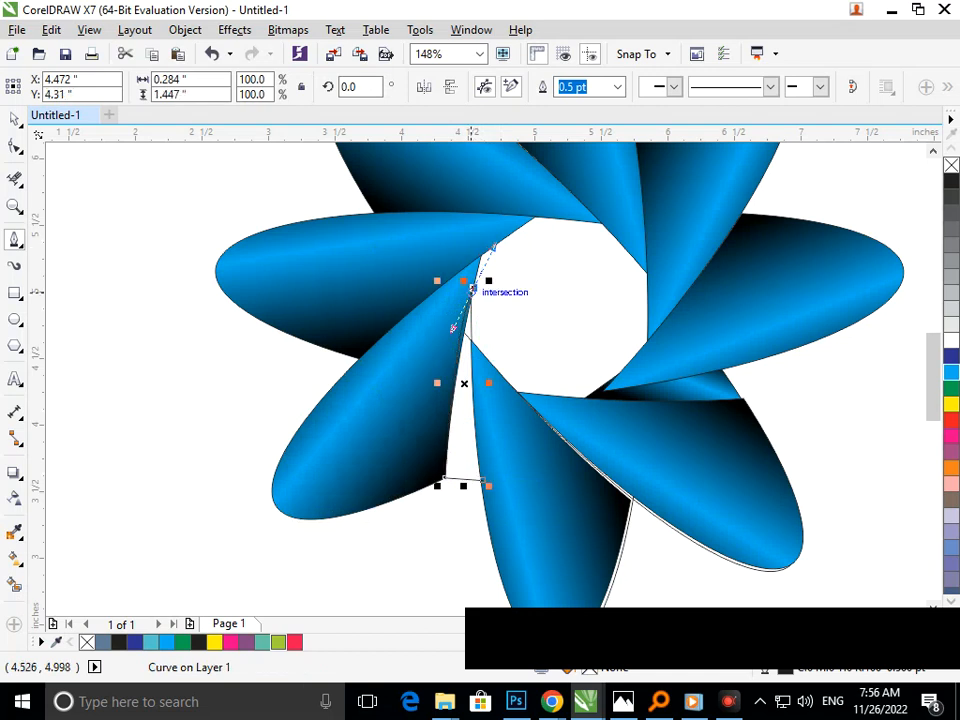
click(471, 290)
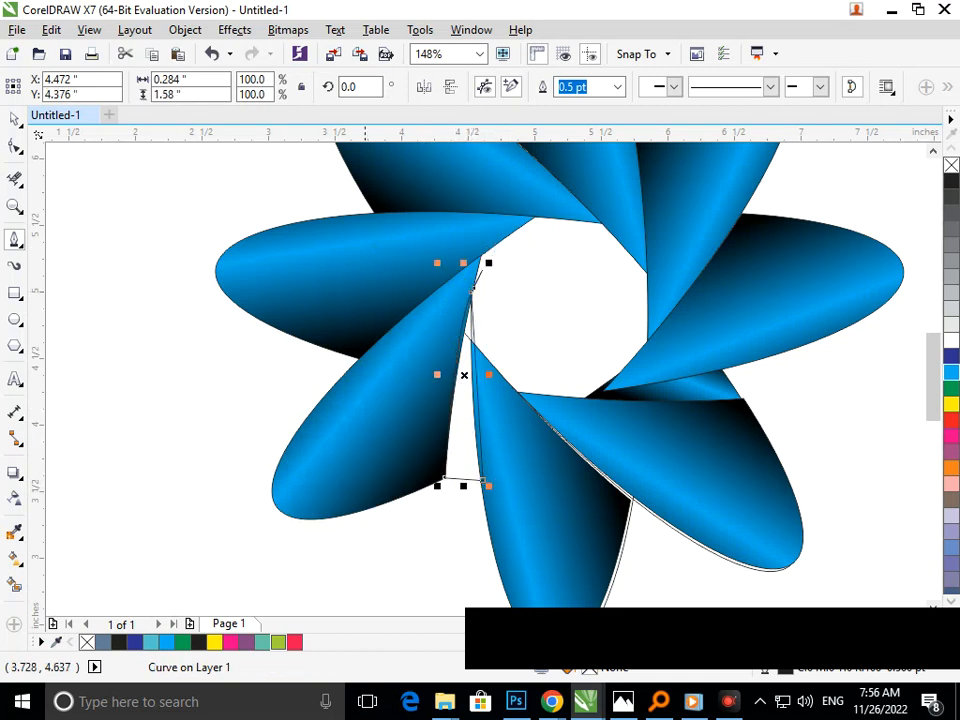
scroll(293, 505, down, 2)
scroll(293, 505, up, 2)
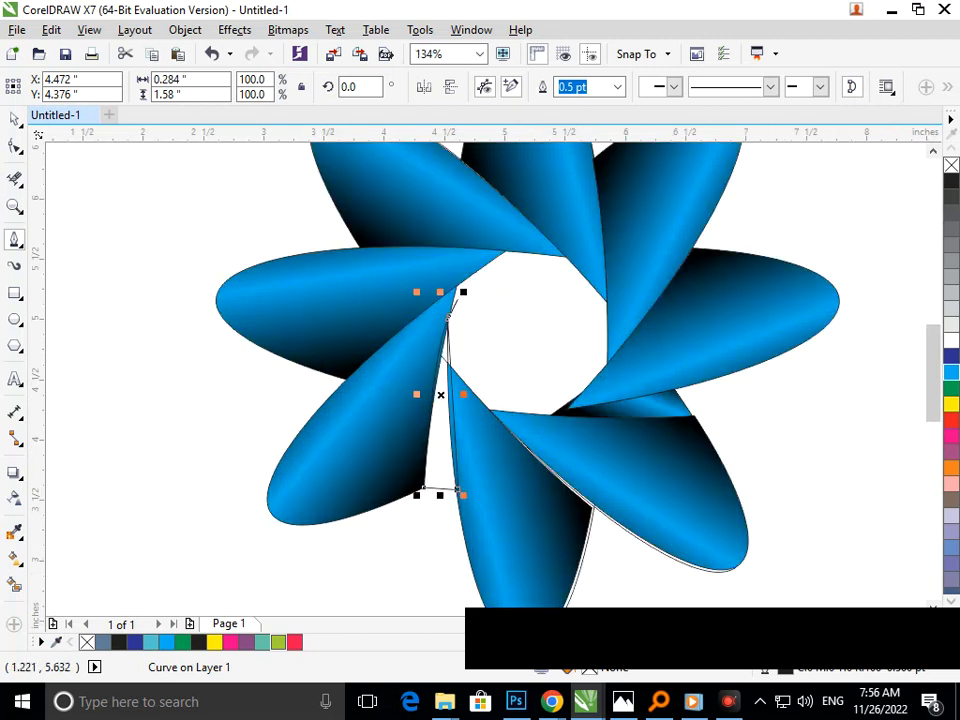
Smart-fill the large and small gap areas between the lower-left and bottom petals with solid slate blue
click(14, 584)
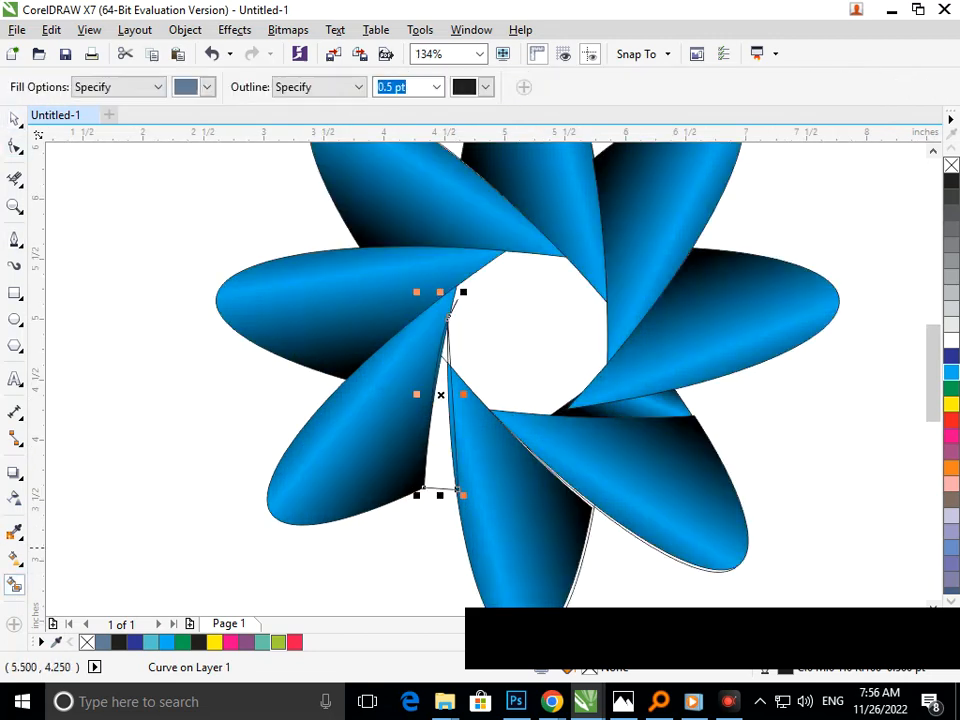
click(434, 471)
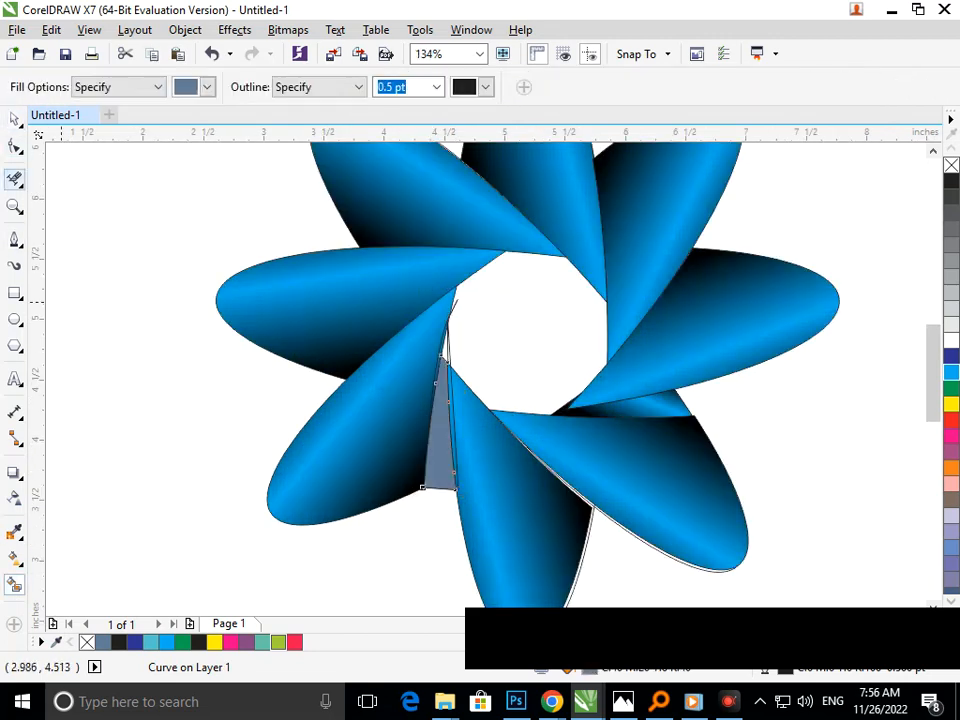
click(443, 349)
scroll(440, 355, up, 2)
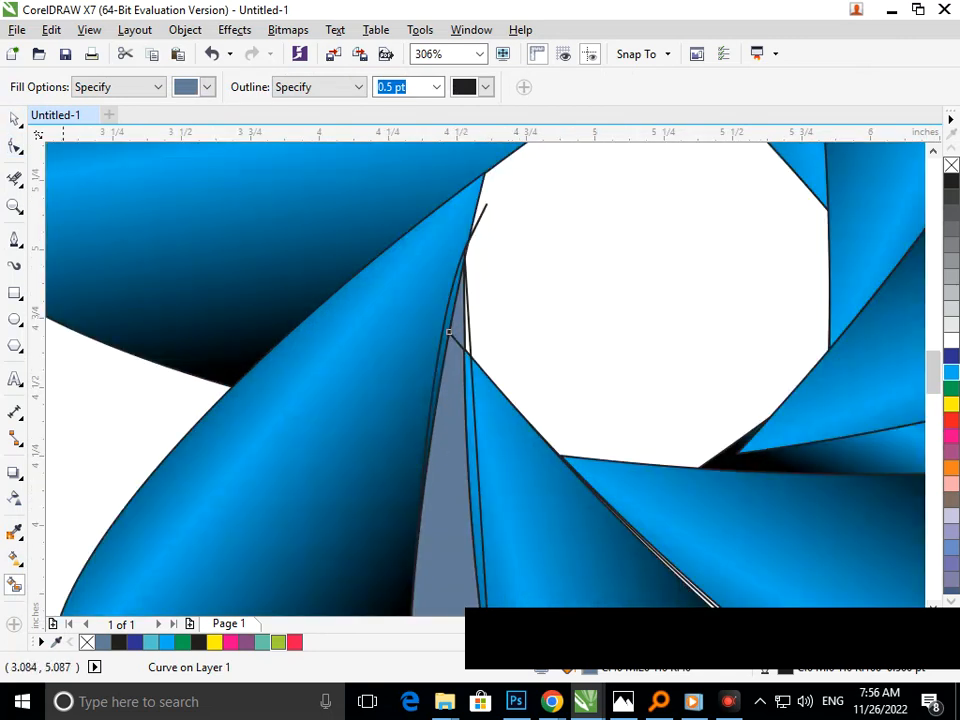
key(space)
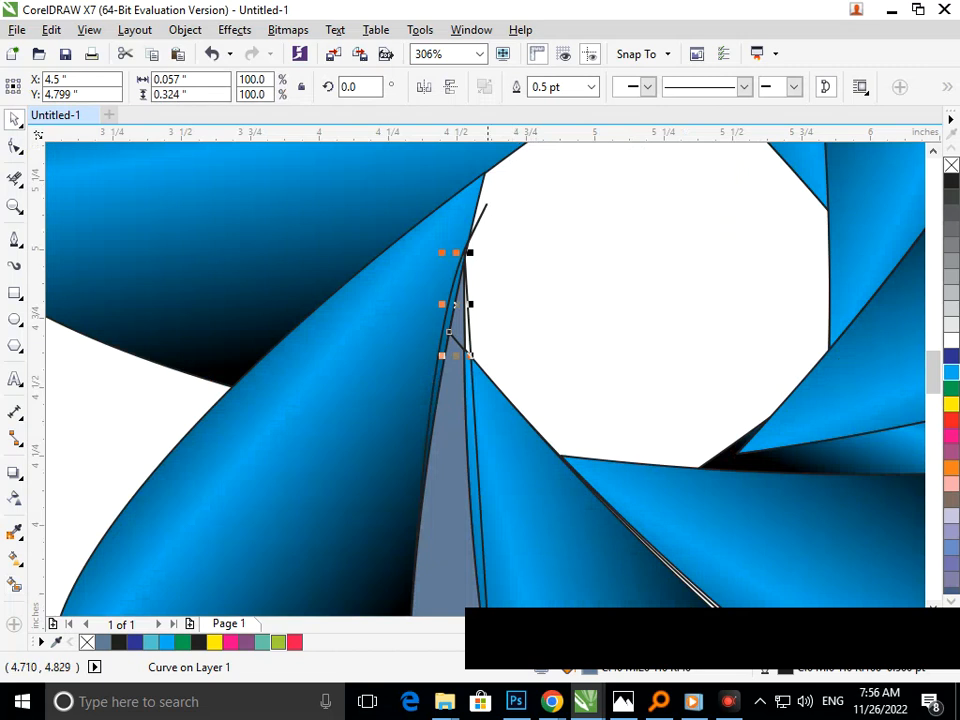
Weld the large and small slate-blue gap pieces between the lower-left and bottom petals into one shape
click(108, 432)
click(446, 488)
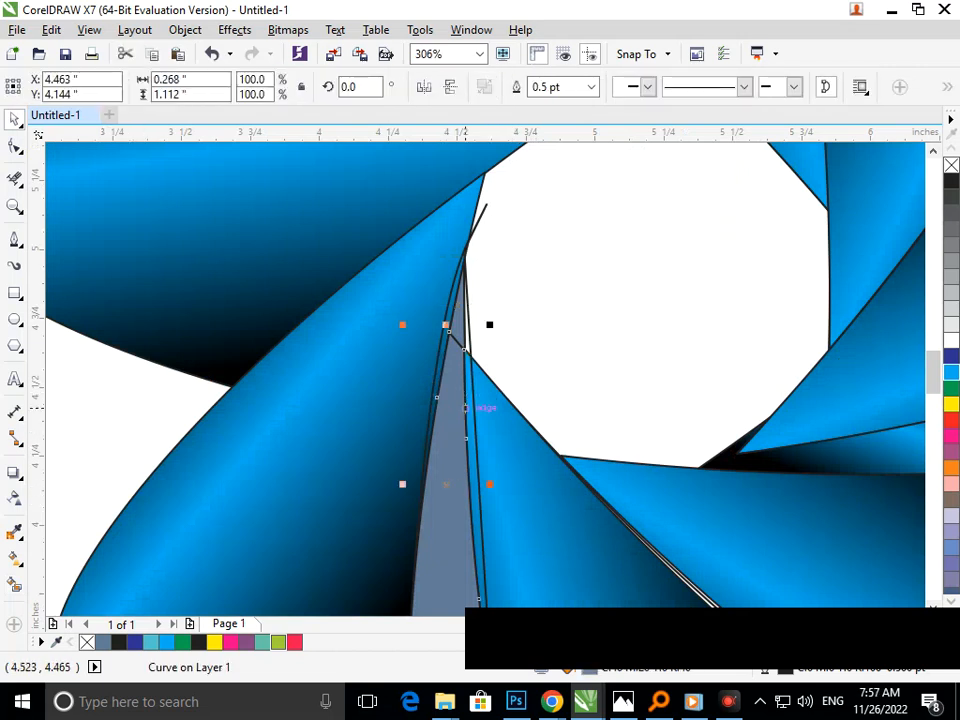
drag(457, 354, 440, 414)
key(ctrl+z)
shift+click(459, 307)
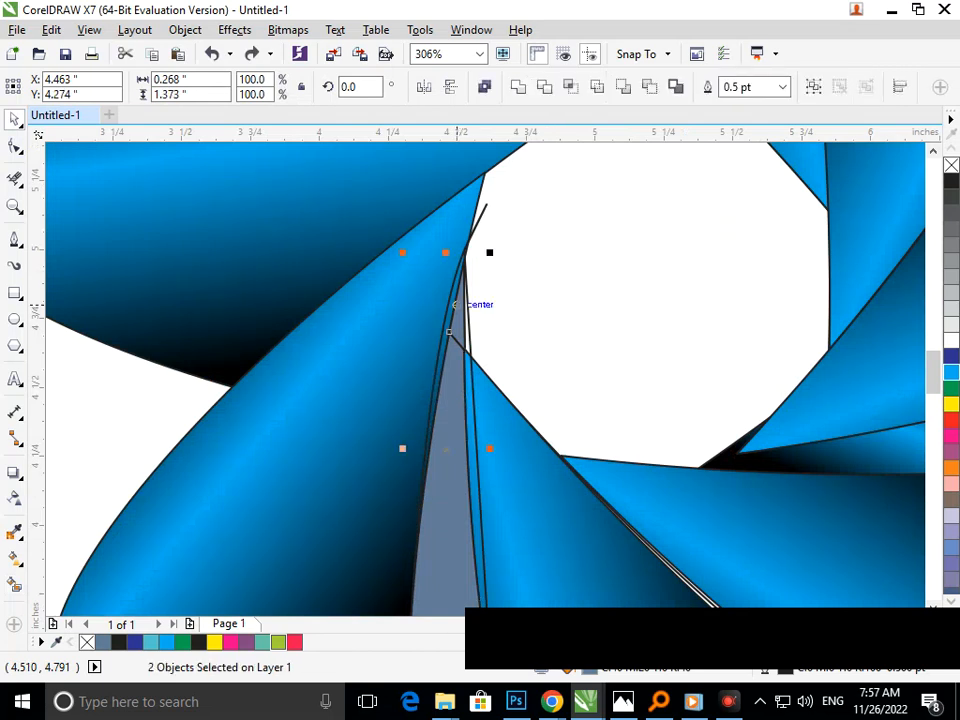
click(519, 87)
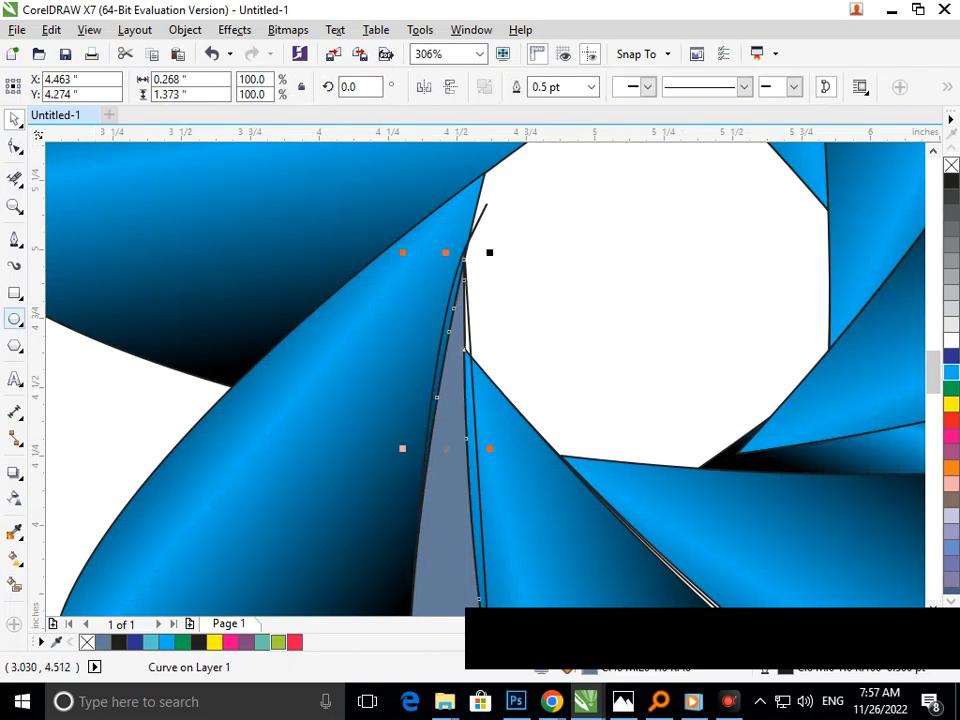
Copy the black-and-cyan gradient fill from the lower-left petal onto the welded gap shape
click(51, 29)
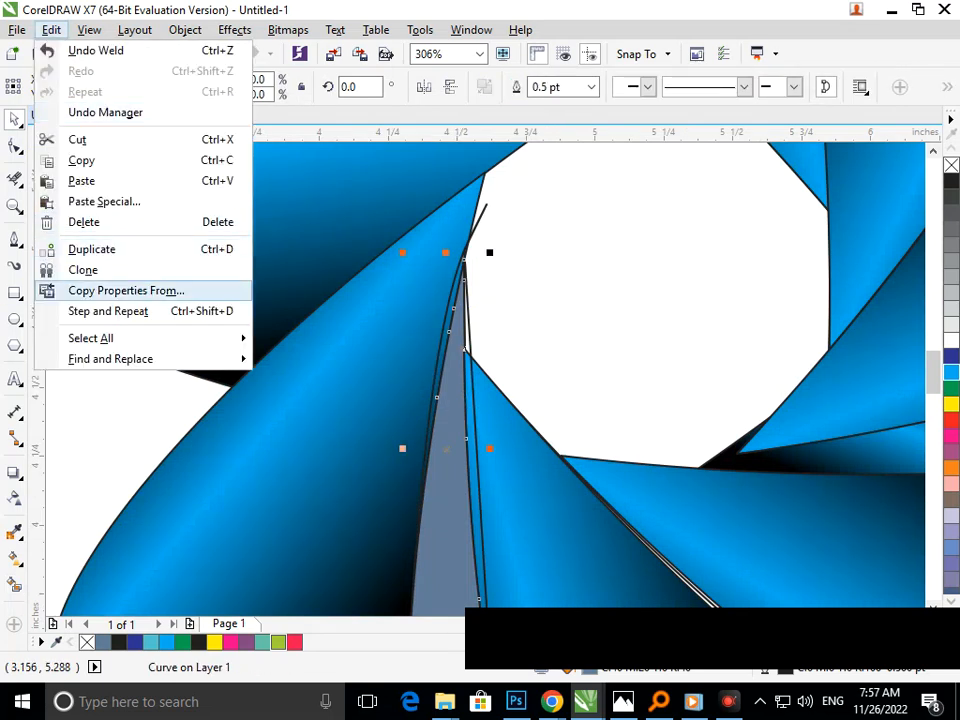
click(126, 290)
click(503, 391)
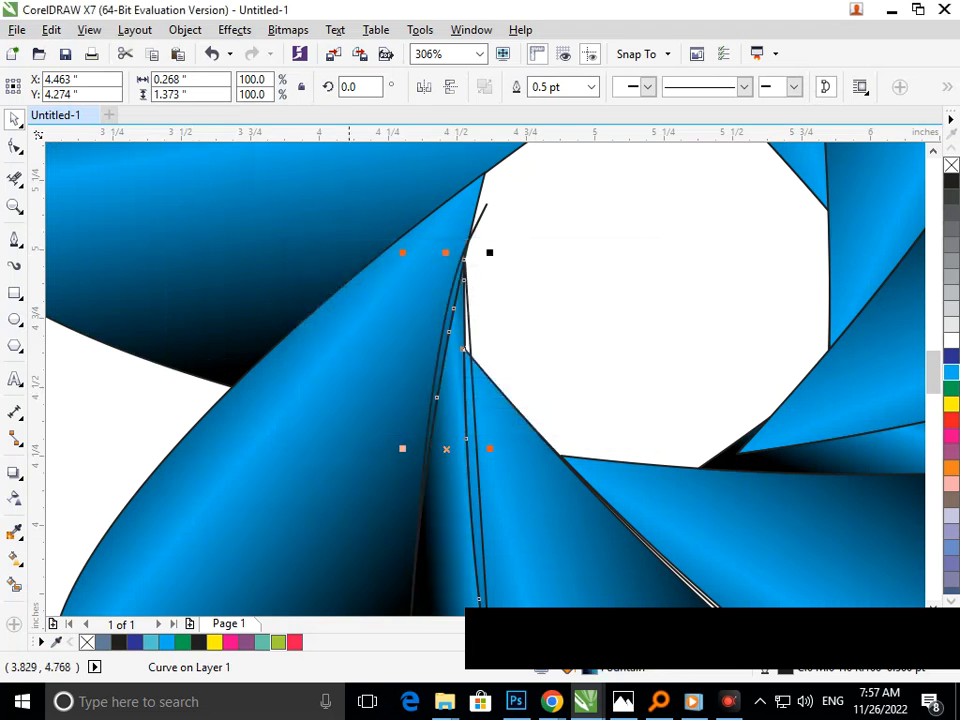
scroll(449, 396, down, 3)
scroll(396, 445, down, 2)
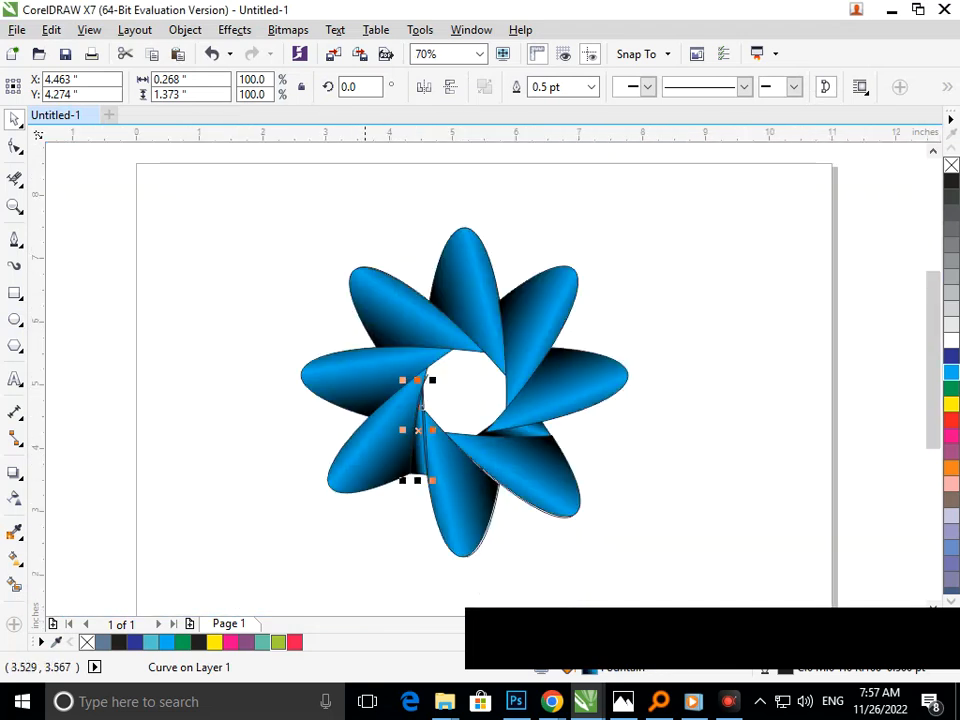
Delete the leftover narrow Pen outline running across the filled gap between the lower-left and bottom petals
click(381, 542)
scroll(404, 392, up, 2)
click(413, 391)
key(Delete)
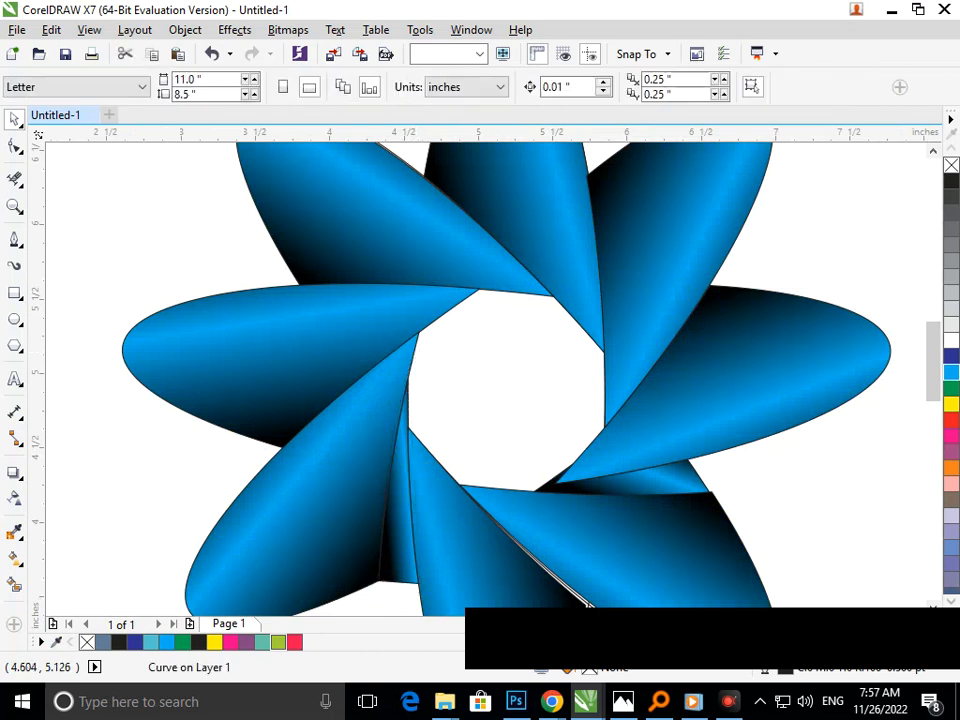
scroll(462, 408, down, 2)
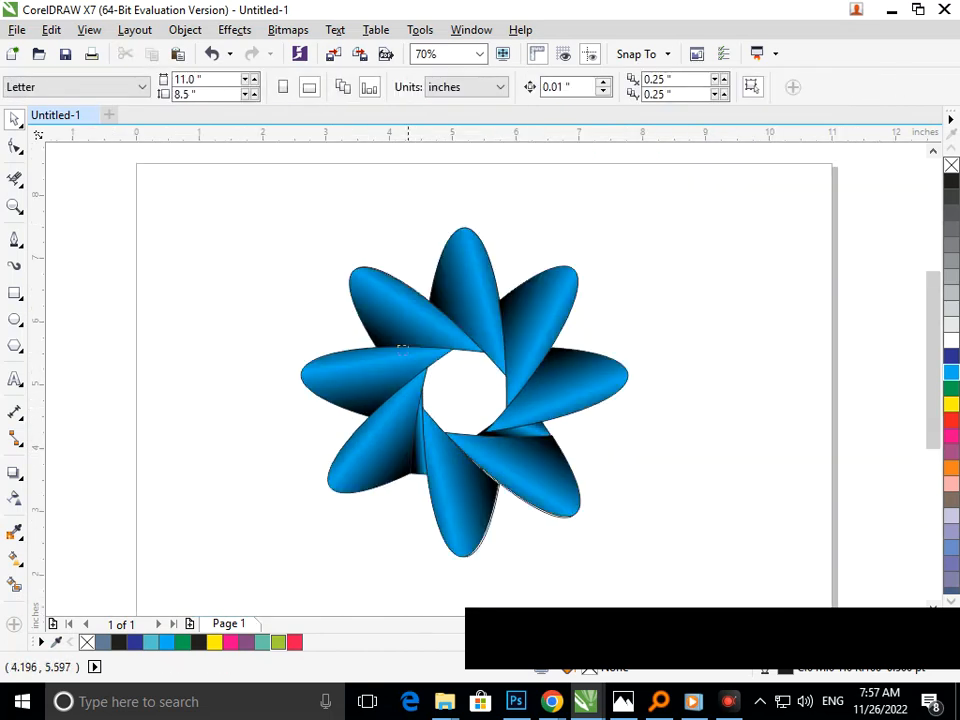
key(F3)
key(F2)
drag(294, 171, 623, 527)
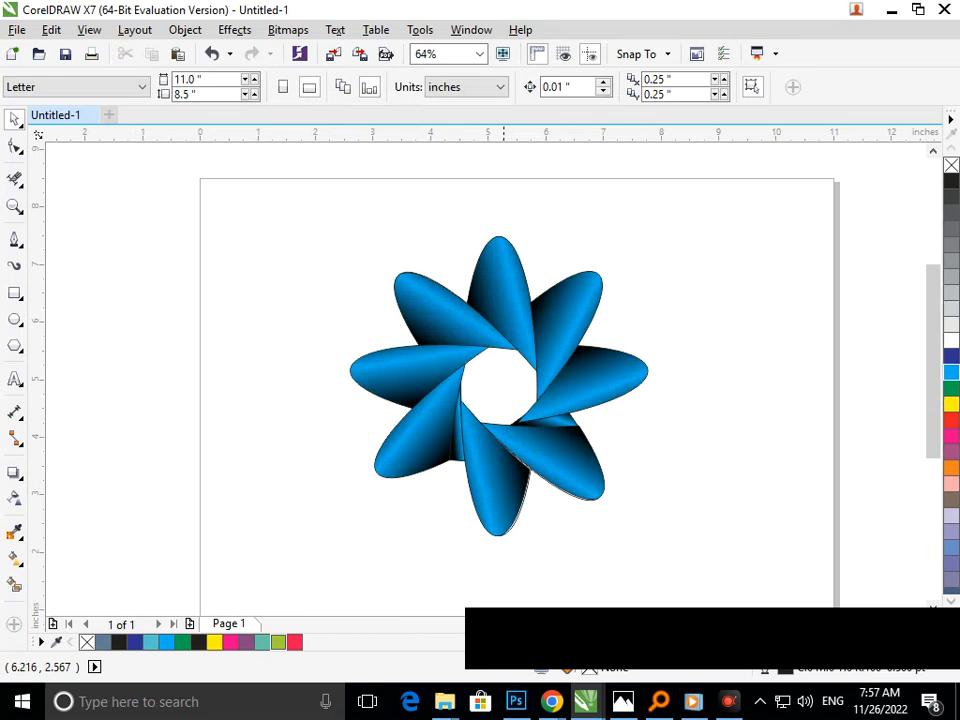
drag(292, 180, 647, 600)
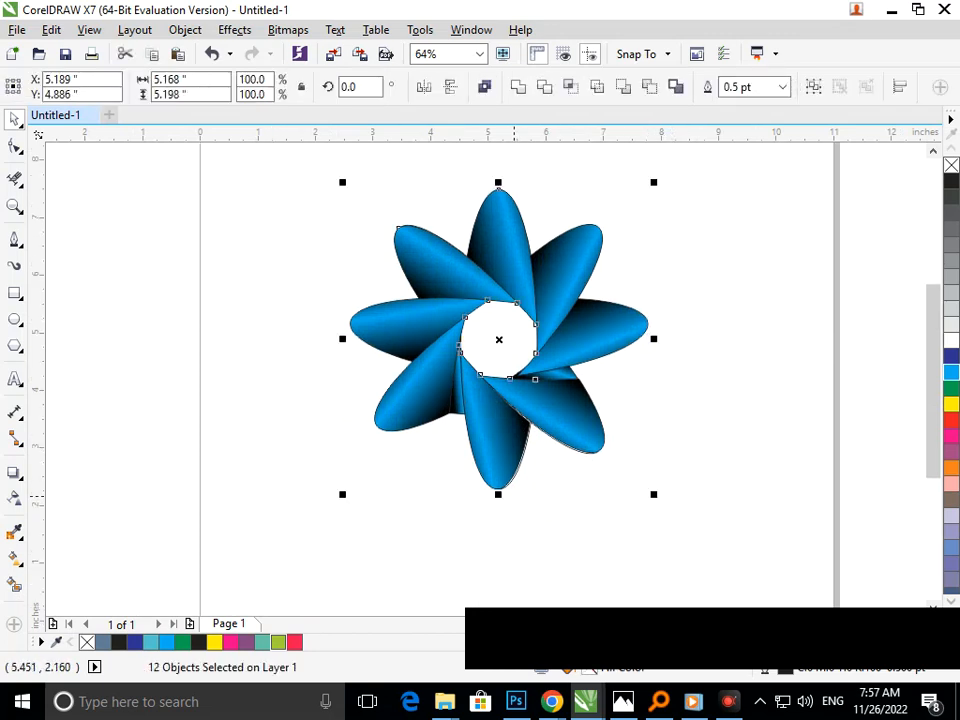
drag(342, 495, 342, 519)
click(403, 509)
scroll(383, 394, down, 1)
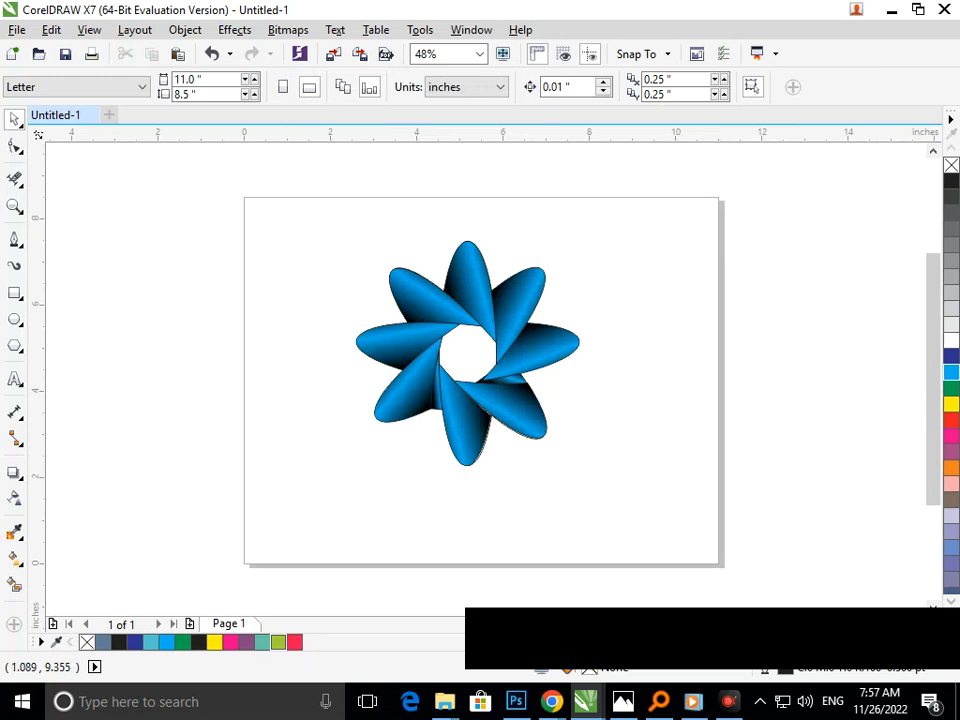
Change the page to portrait orientation and enlarge the whole flower to about 6.16 by 6.19 inches
click(283, 87)
drag(379, 236, 623, 478)
drag(376, 457, 370, 466)
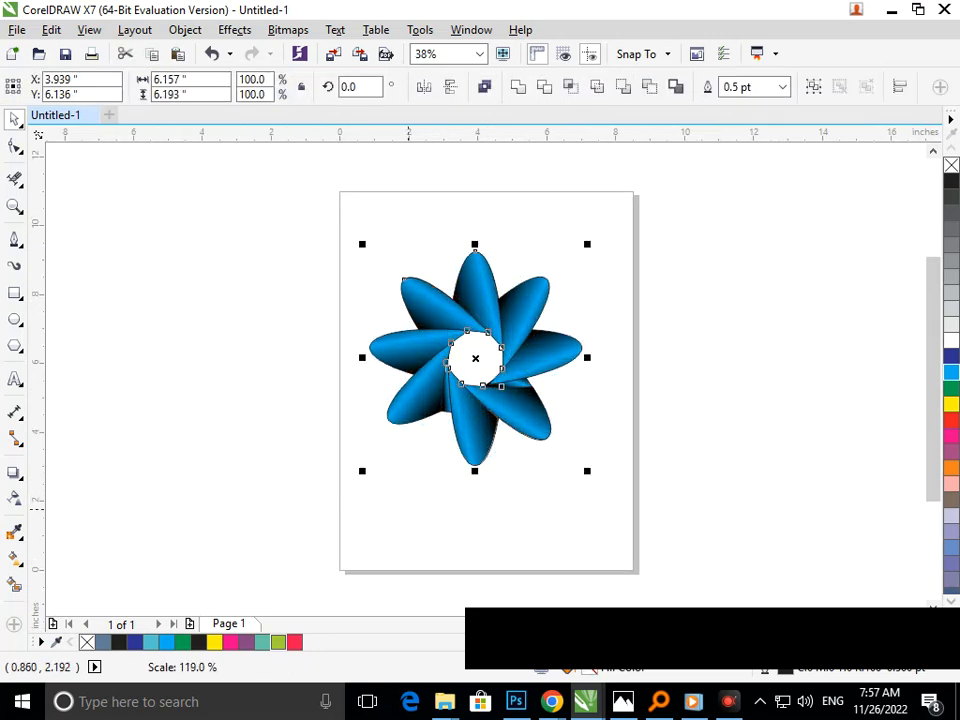